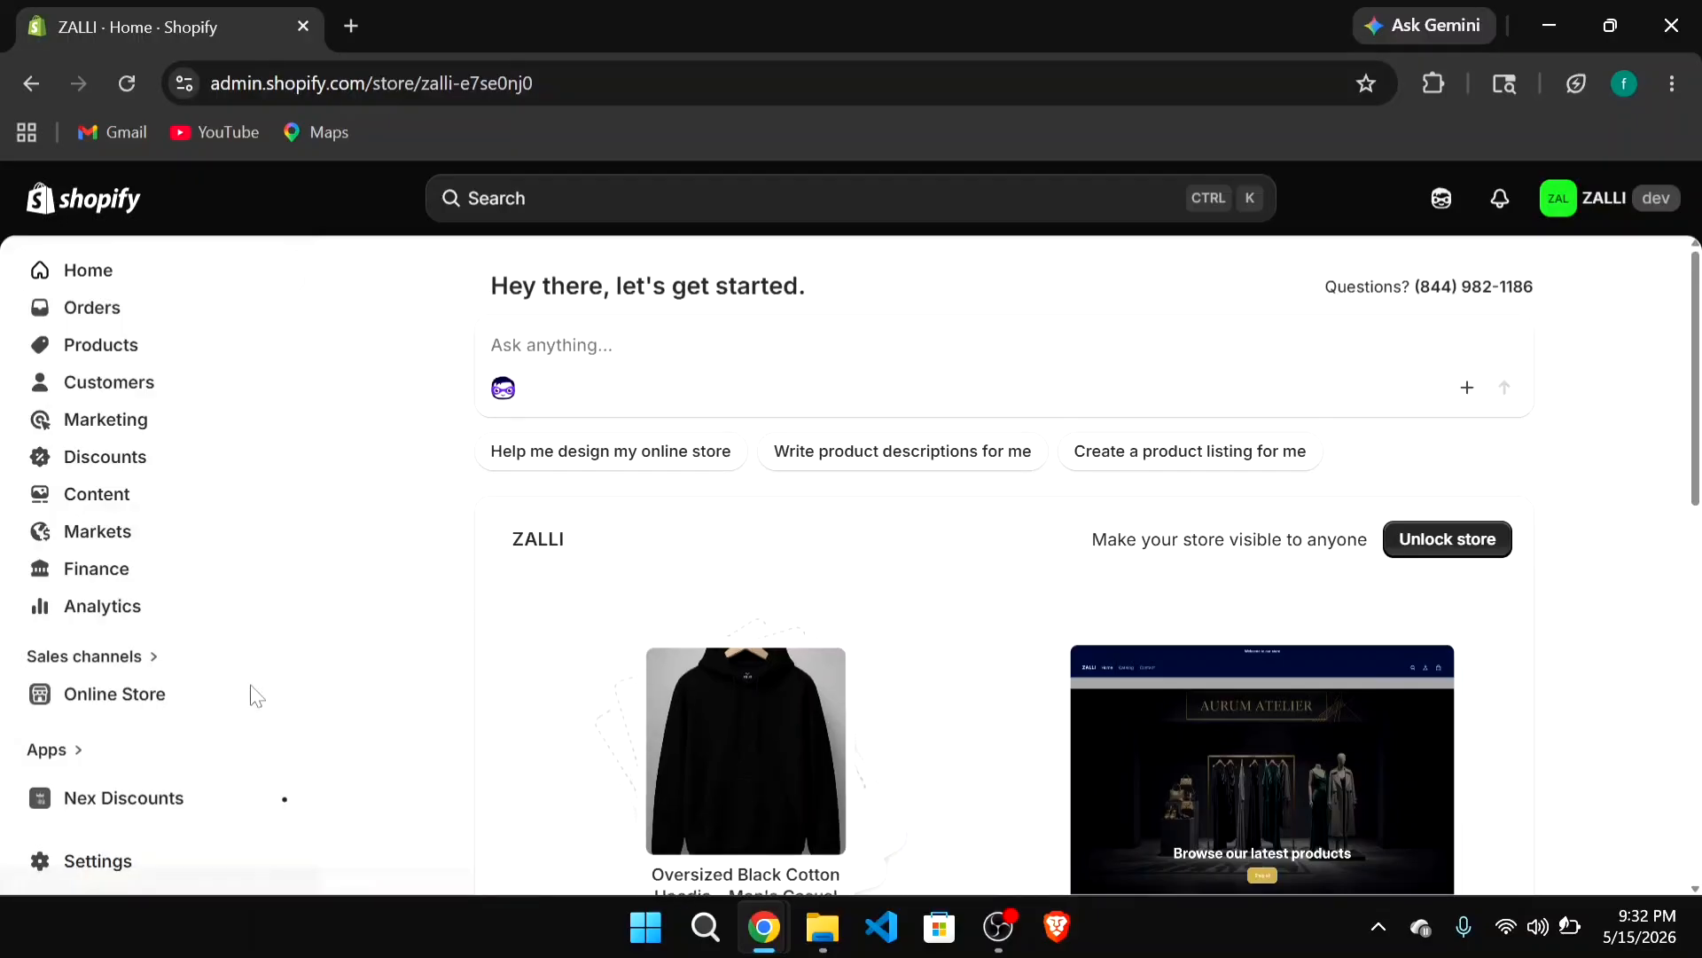
- Open the online storefront and view the product page of the Allied Down Hooded Blouson priced at $500.00
left_click(293, 705)
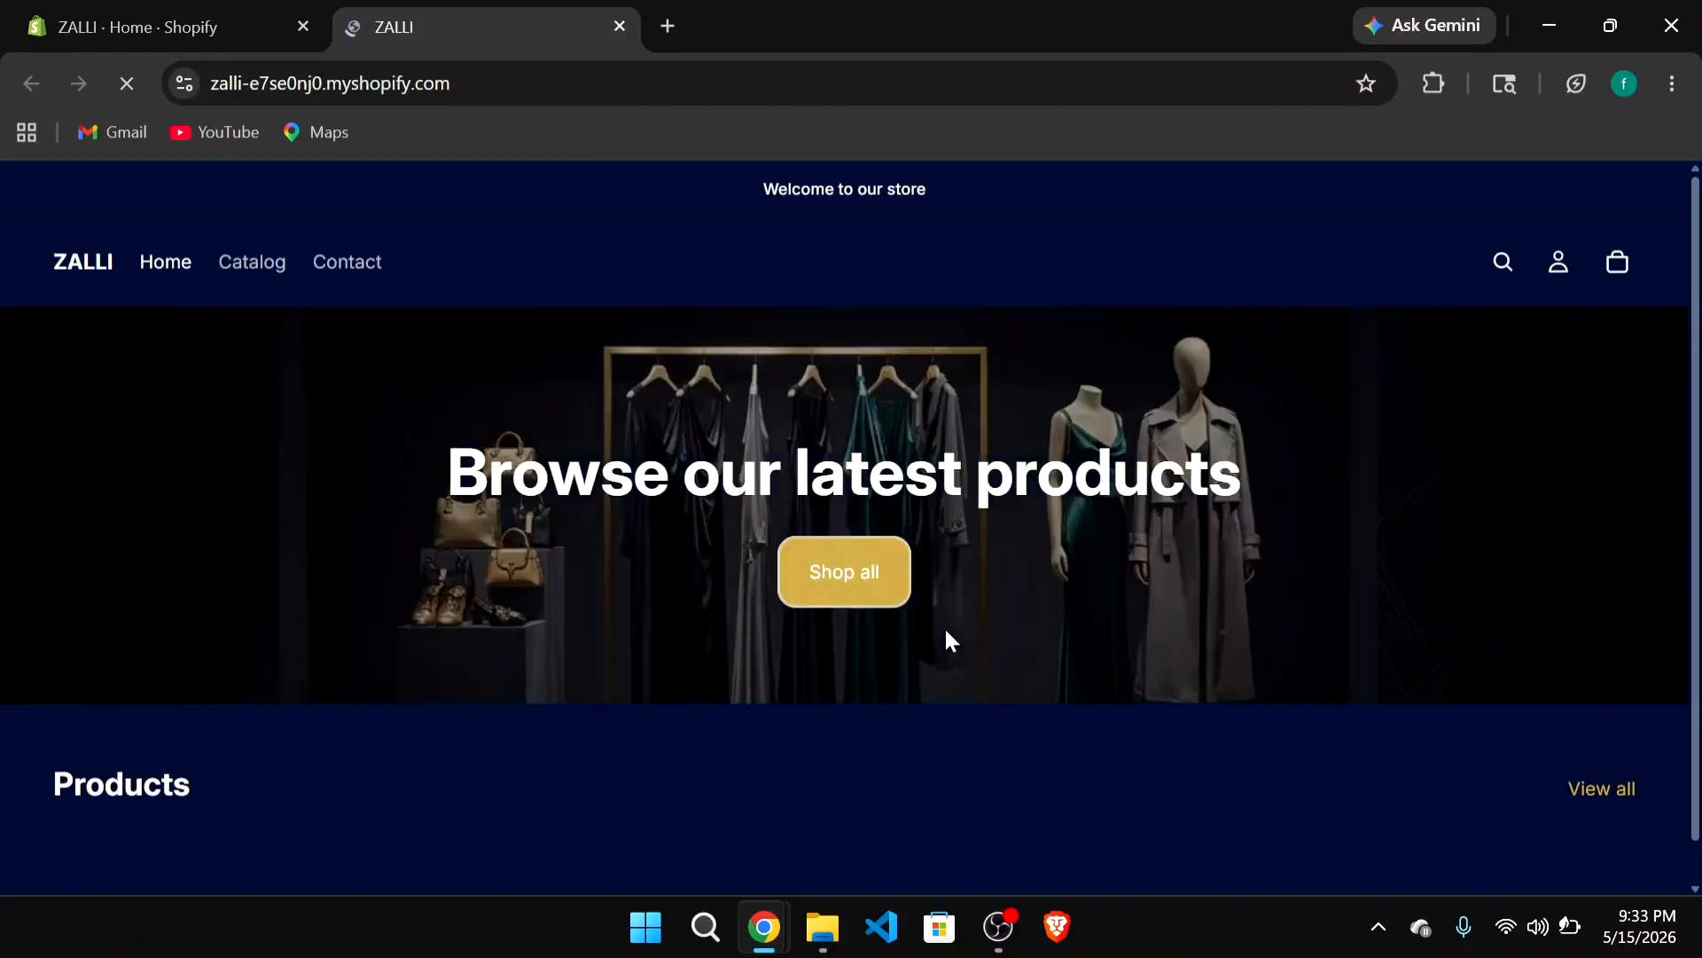
scroll(1539, 750, "down", 4)
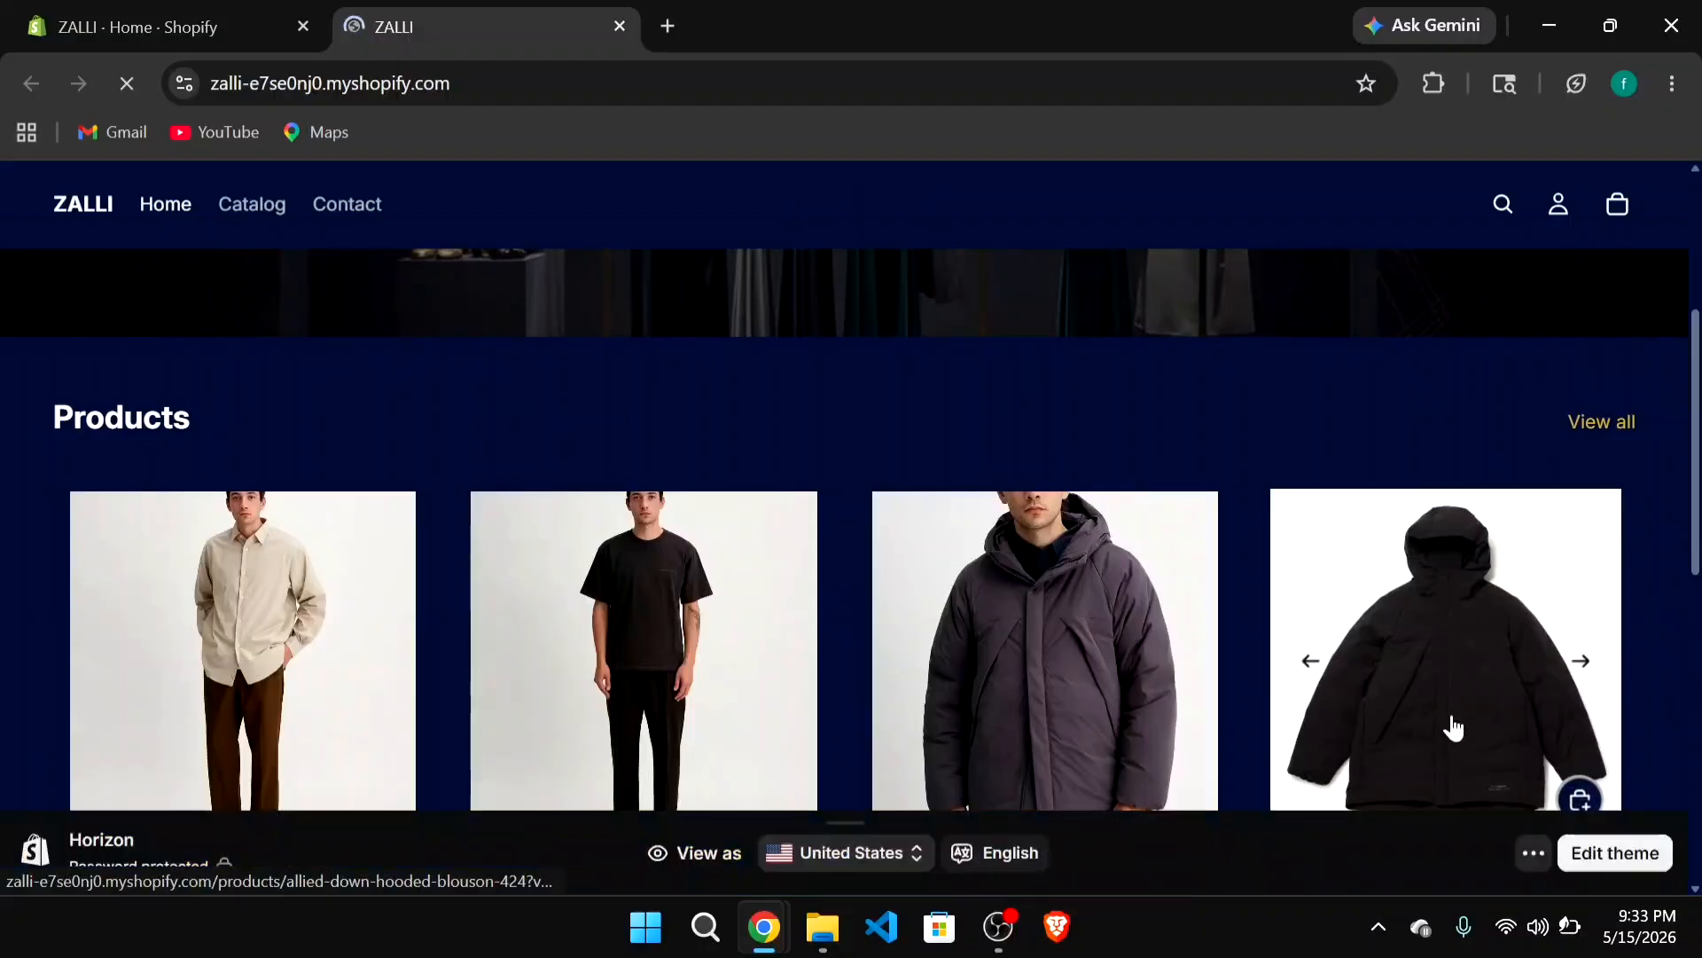
scroll(1454, 727, "down", 2)
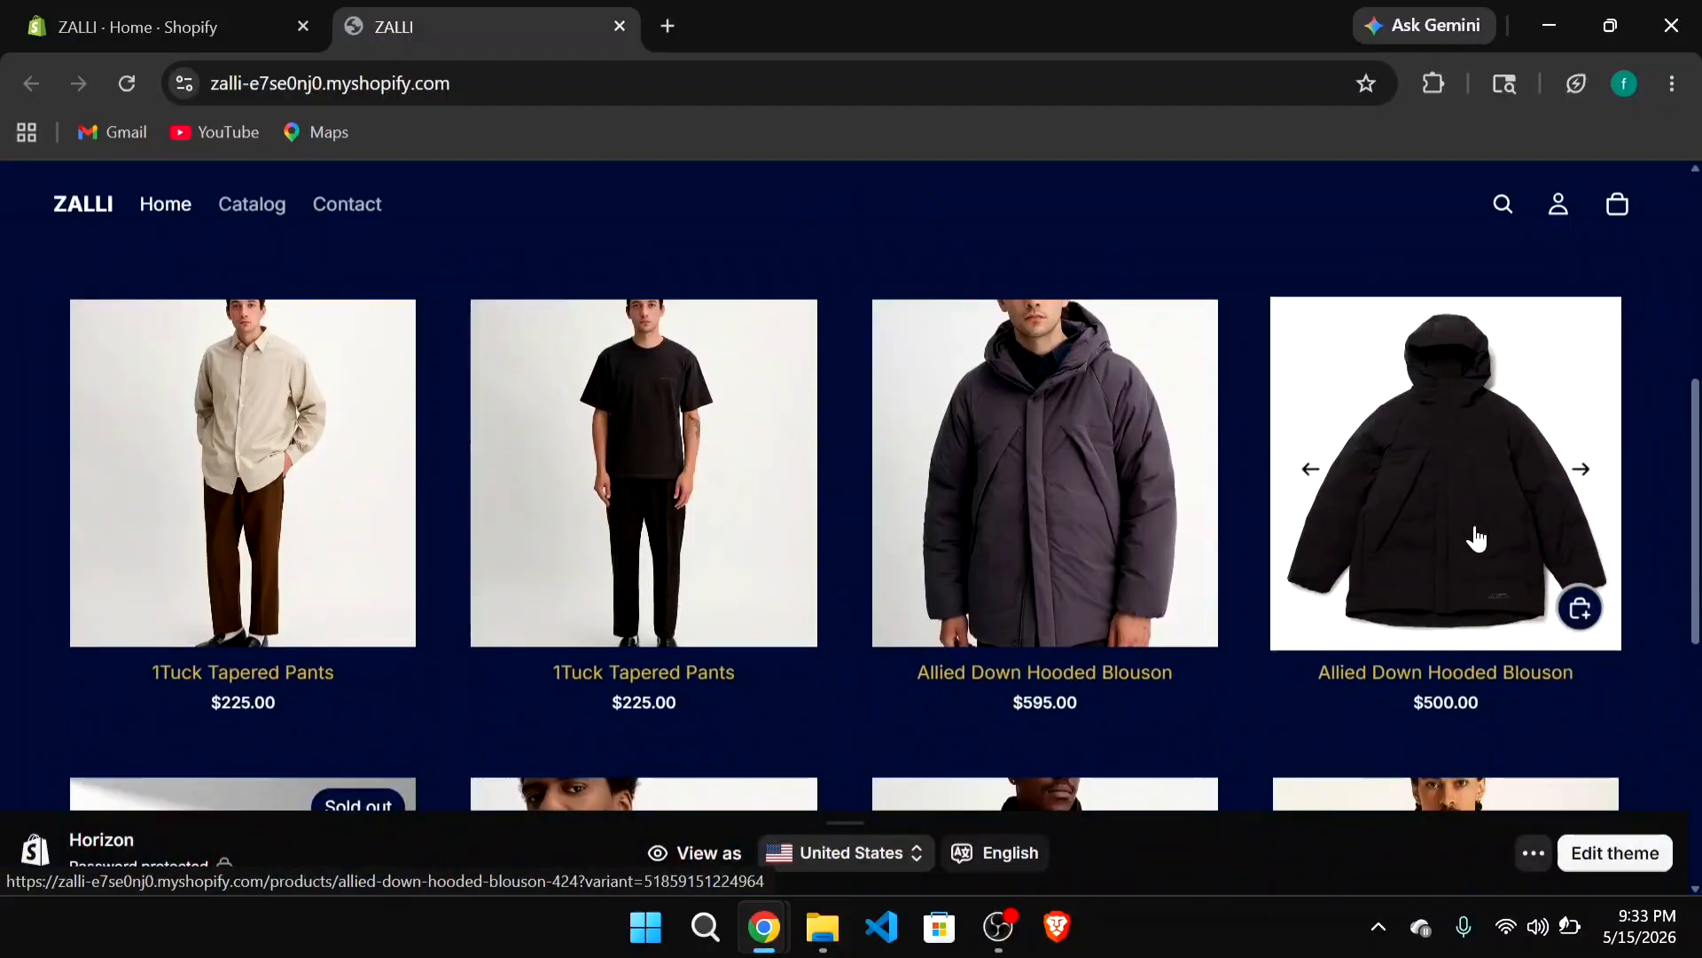
left_click(1412, 496)
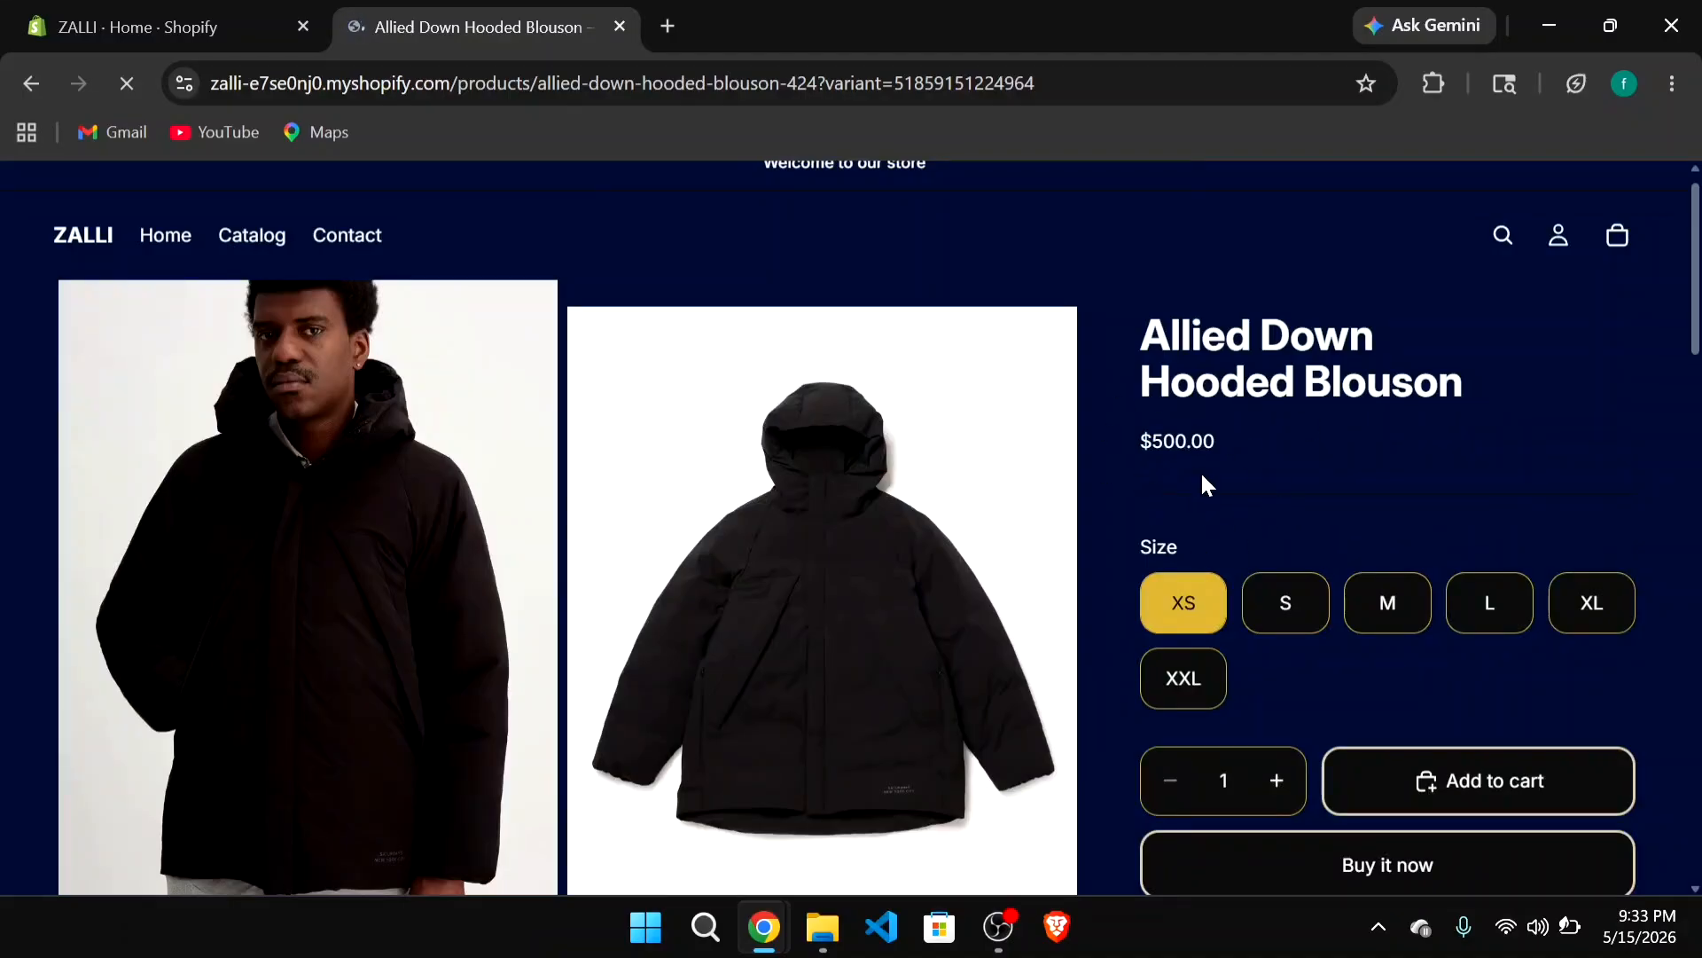
- Set the blouson's quantity to 4 in size XS, add it to the cart and open the cart
left_click(1283, 781)
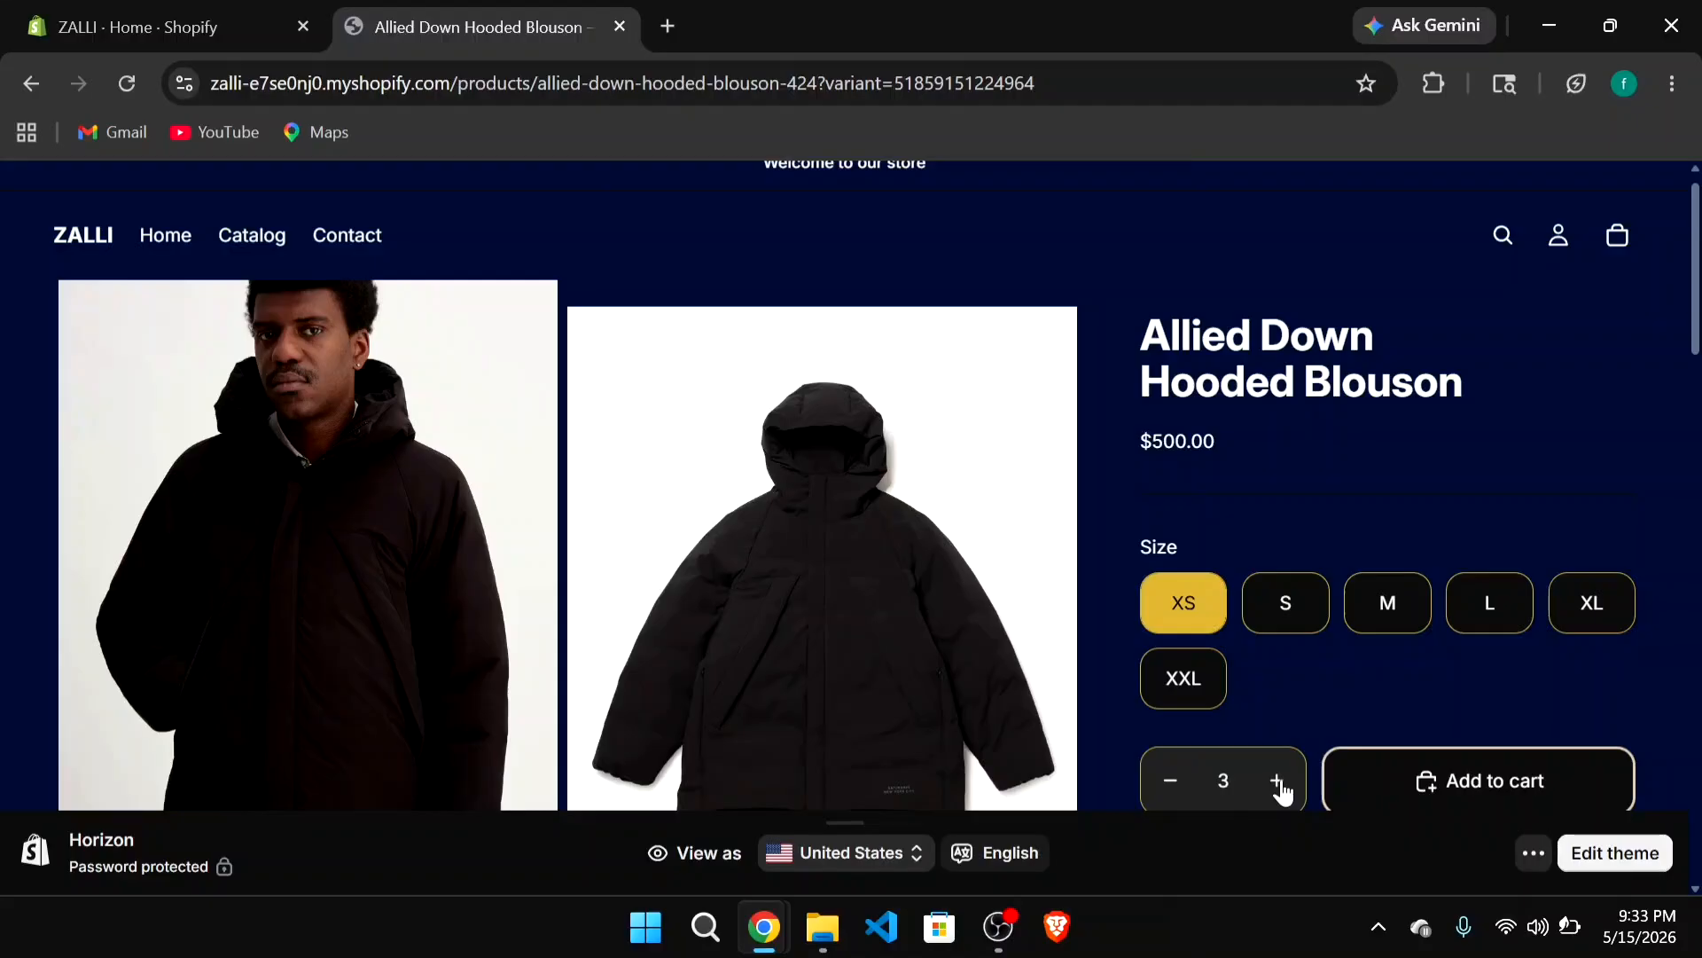
left_click(1472, 782)
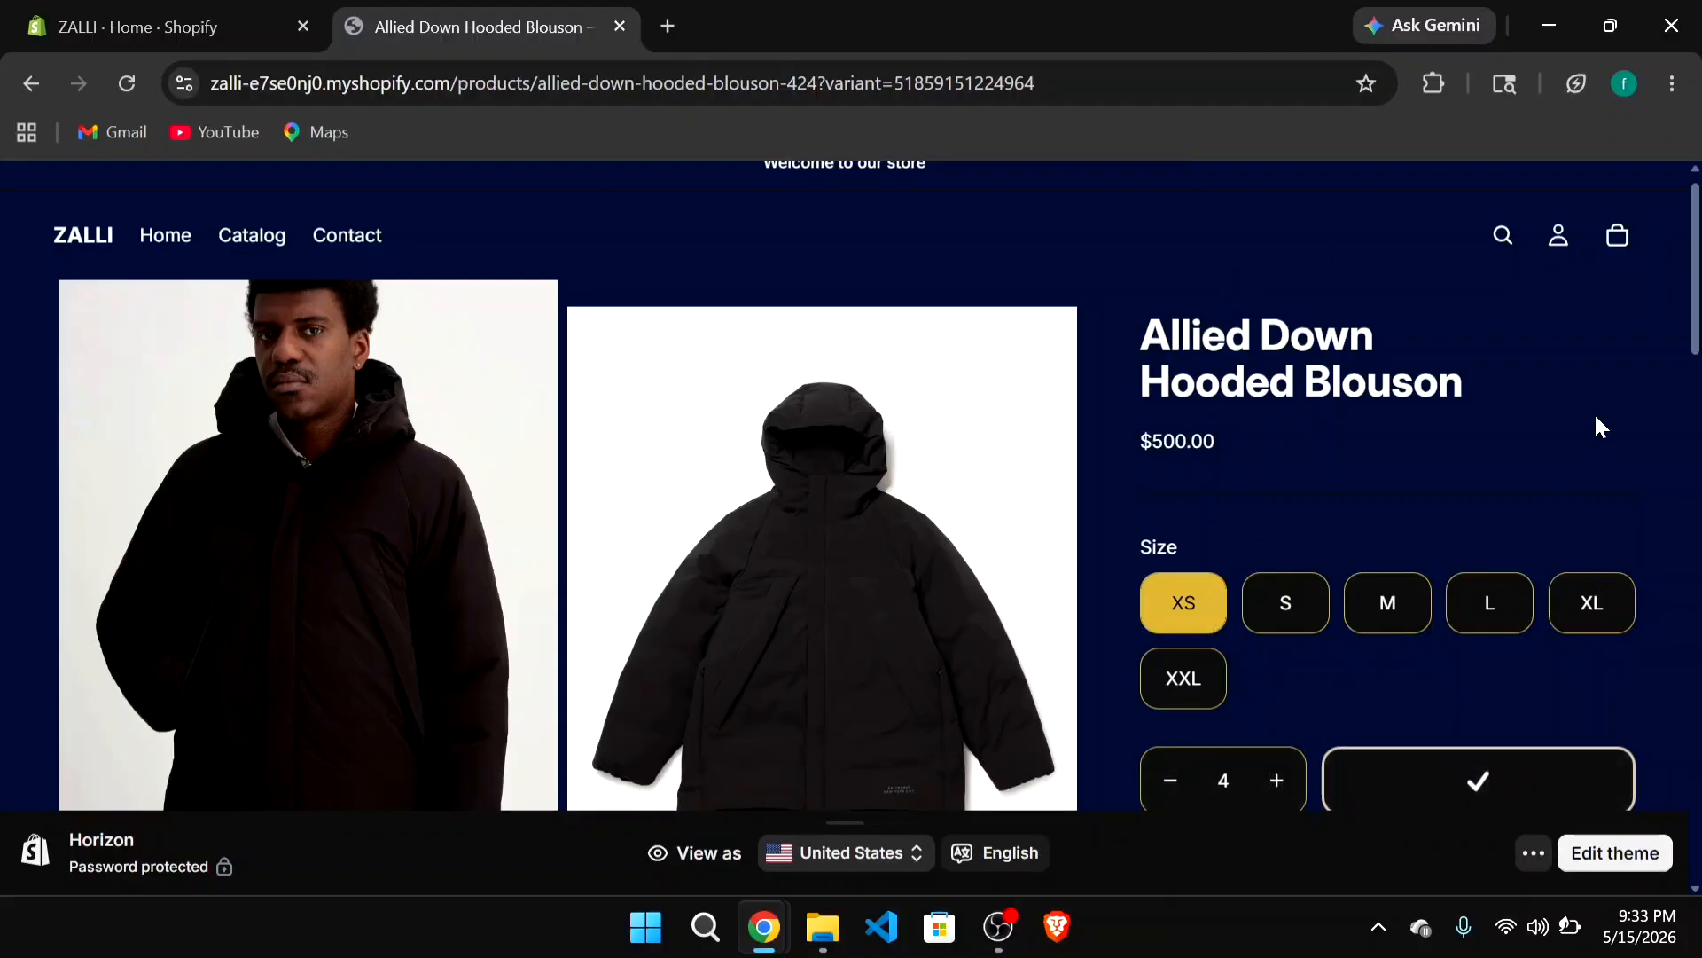
left_click(1616, 238)
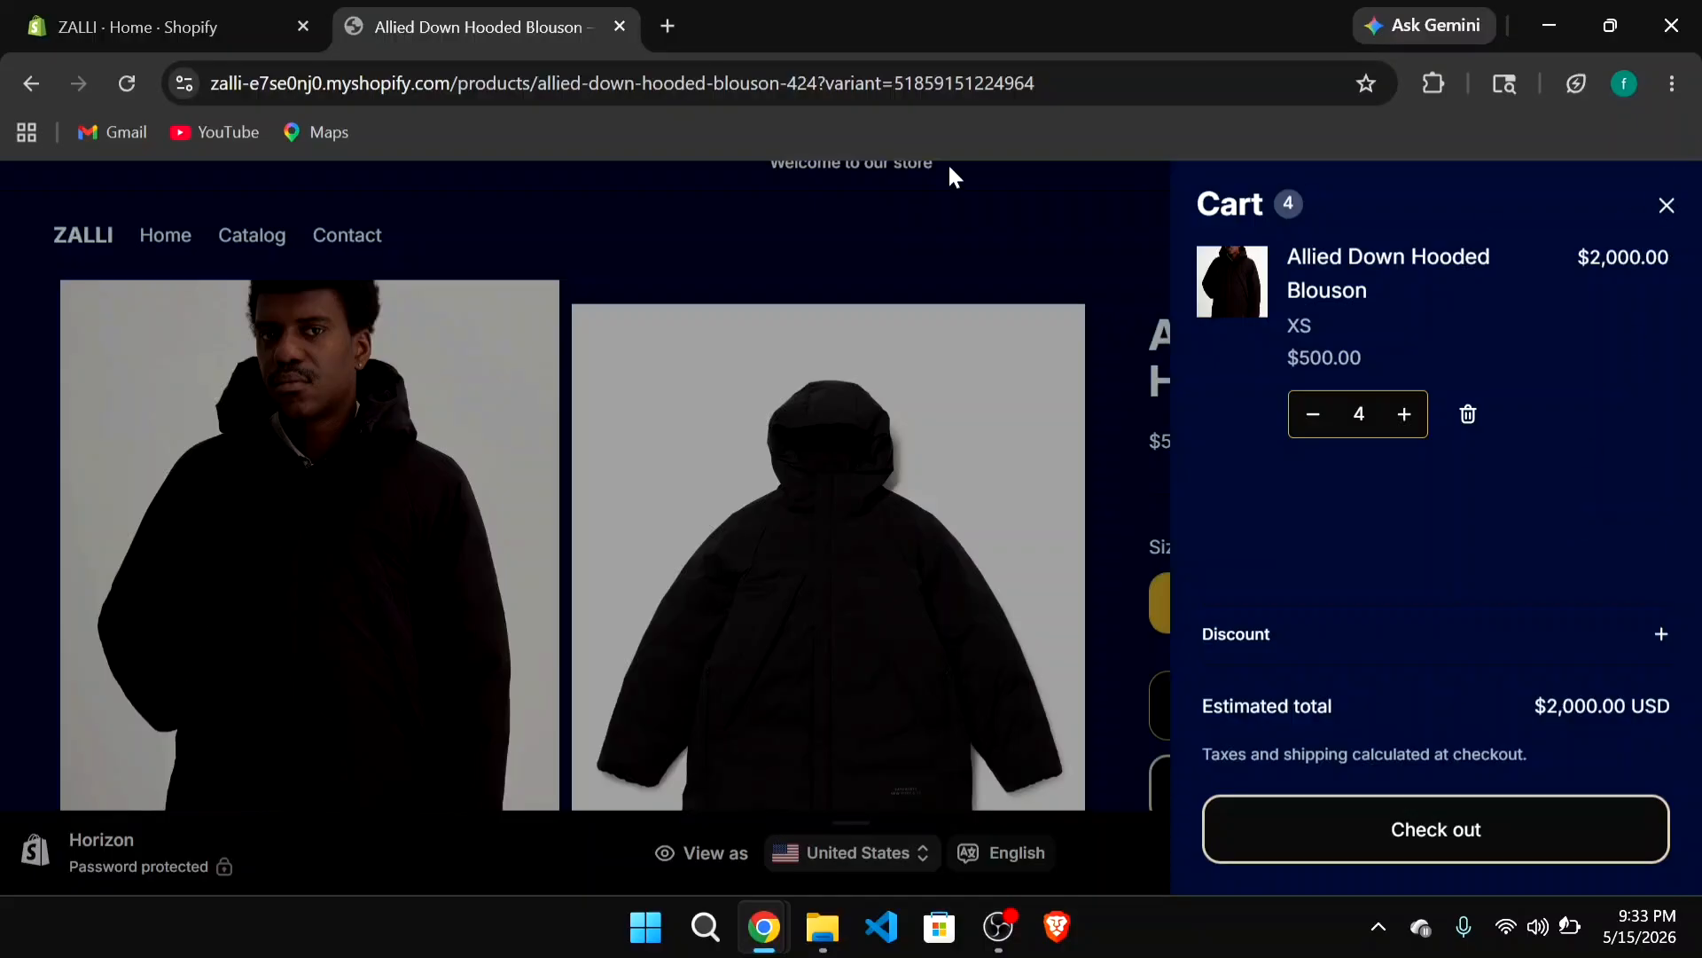
- Return to the store admin and start a new discount in the Nex Discounts app
left_click(160, 25)
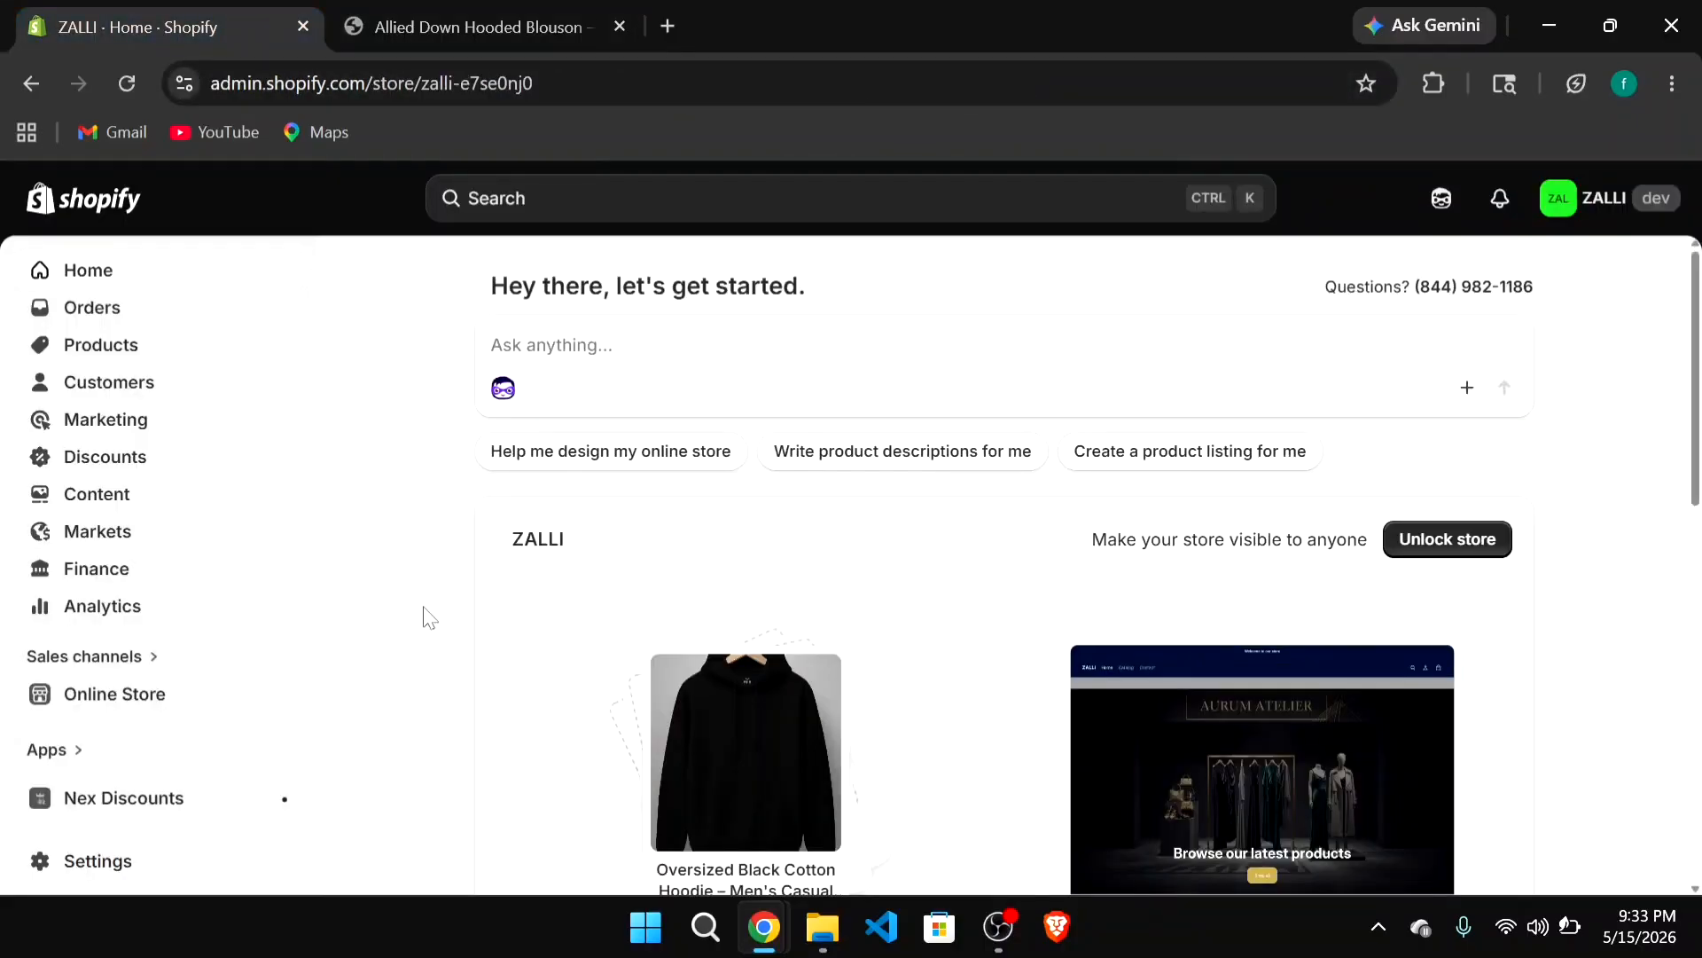
scroll(163, 722, "down", 2)
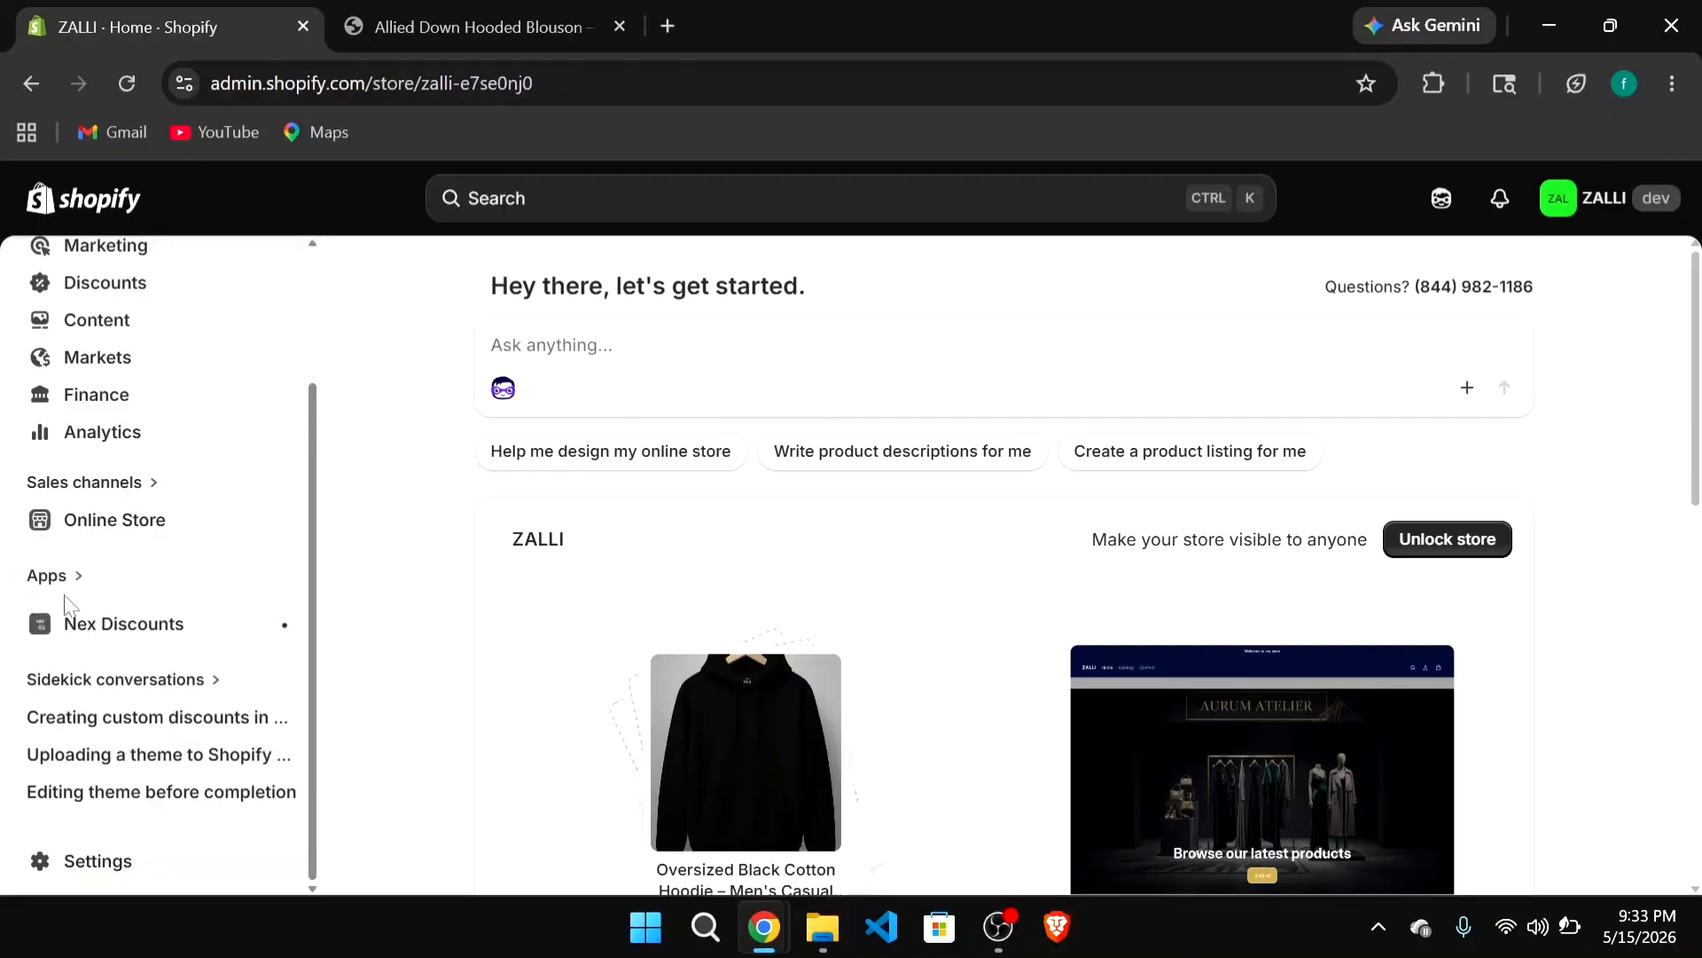
left_click(178, 635)
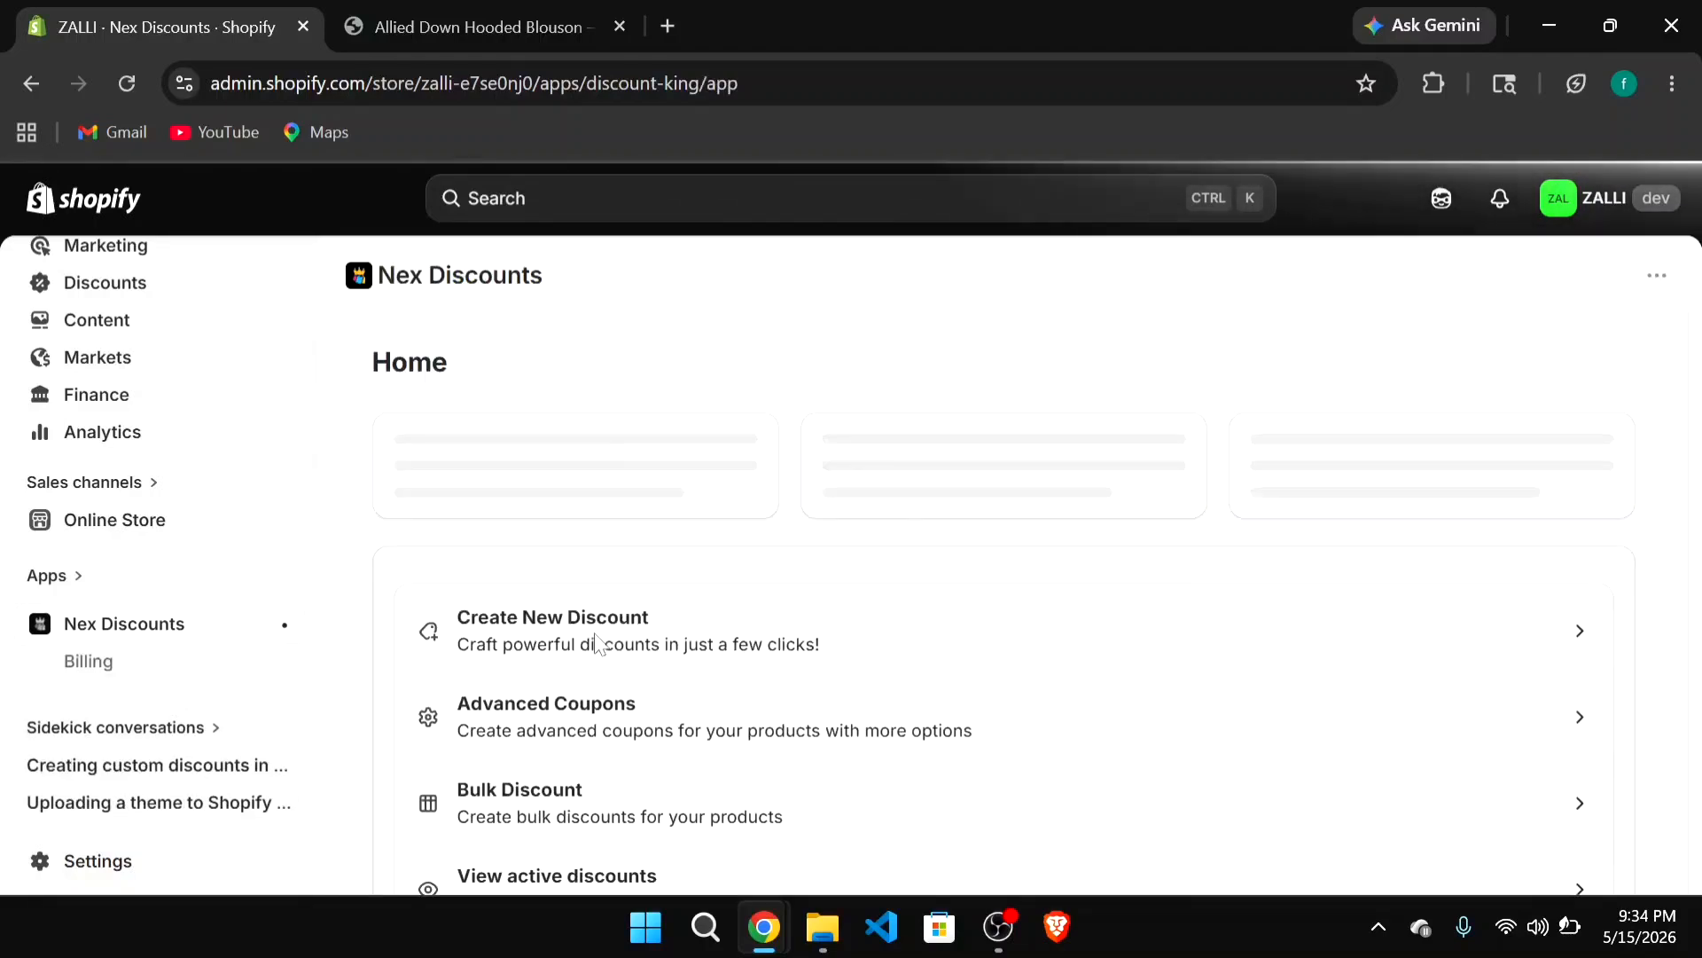
left_click(694, 656)
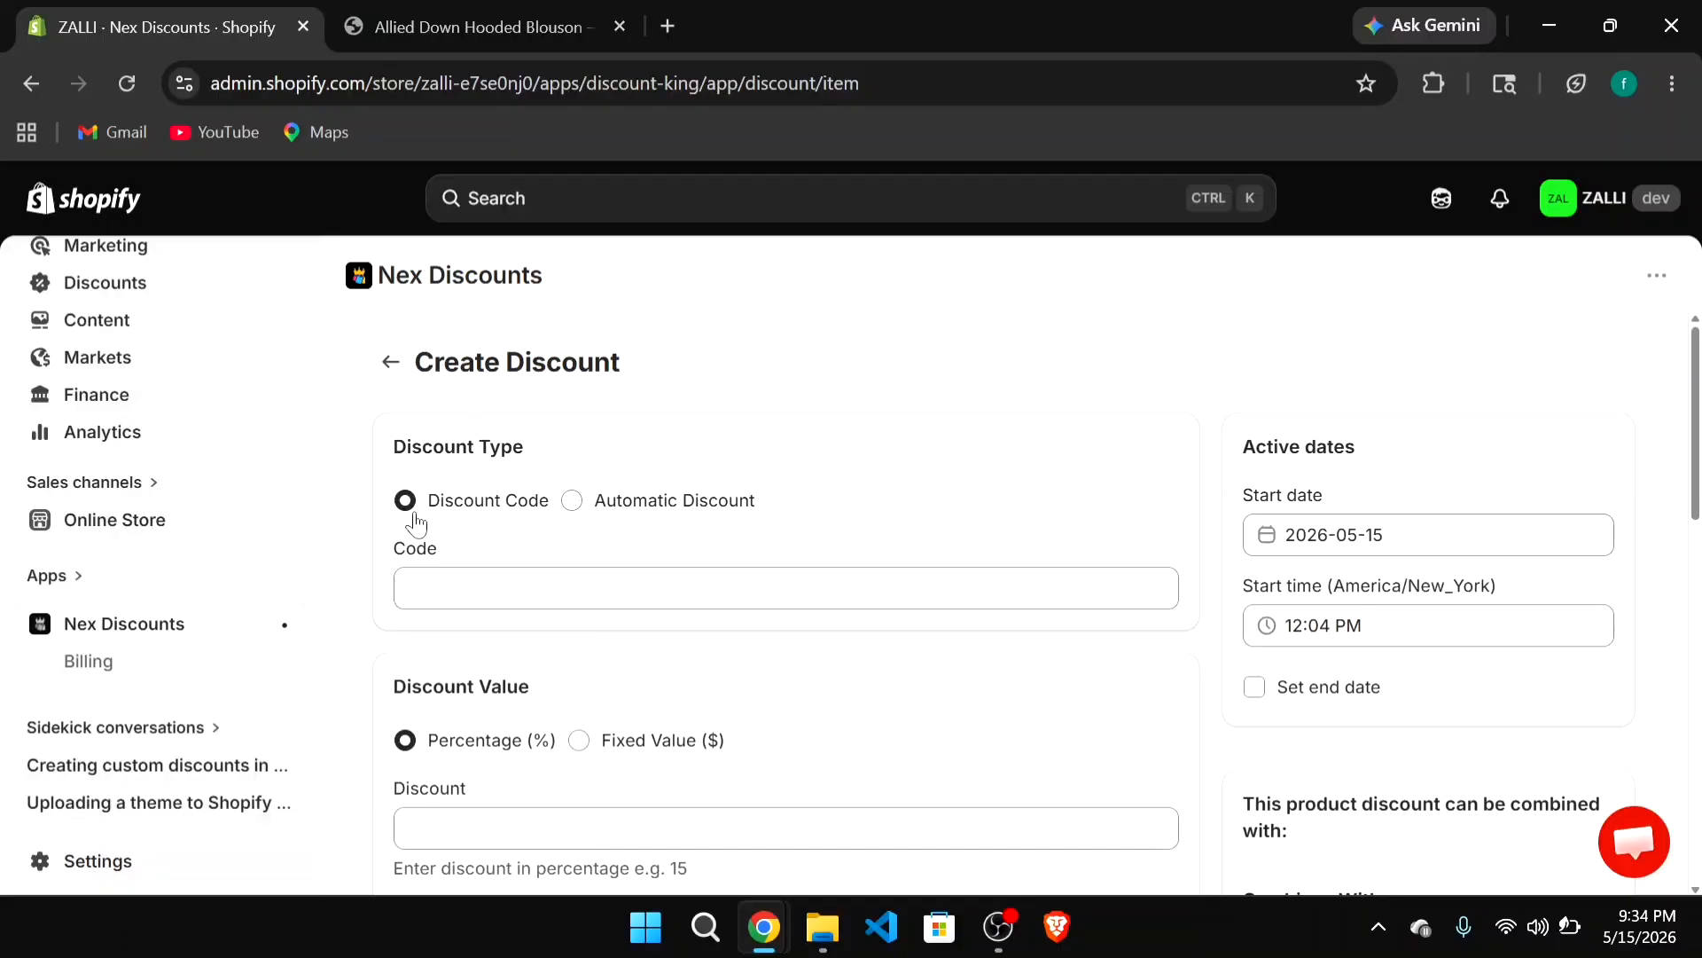
- Enter FLAT10 as the discount code and set the percentage discount to 10
left_click(554, 588)
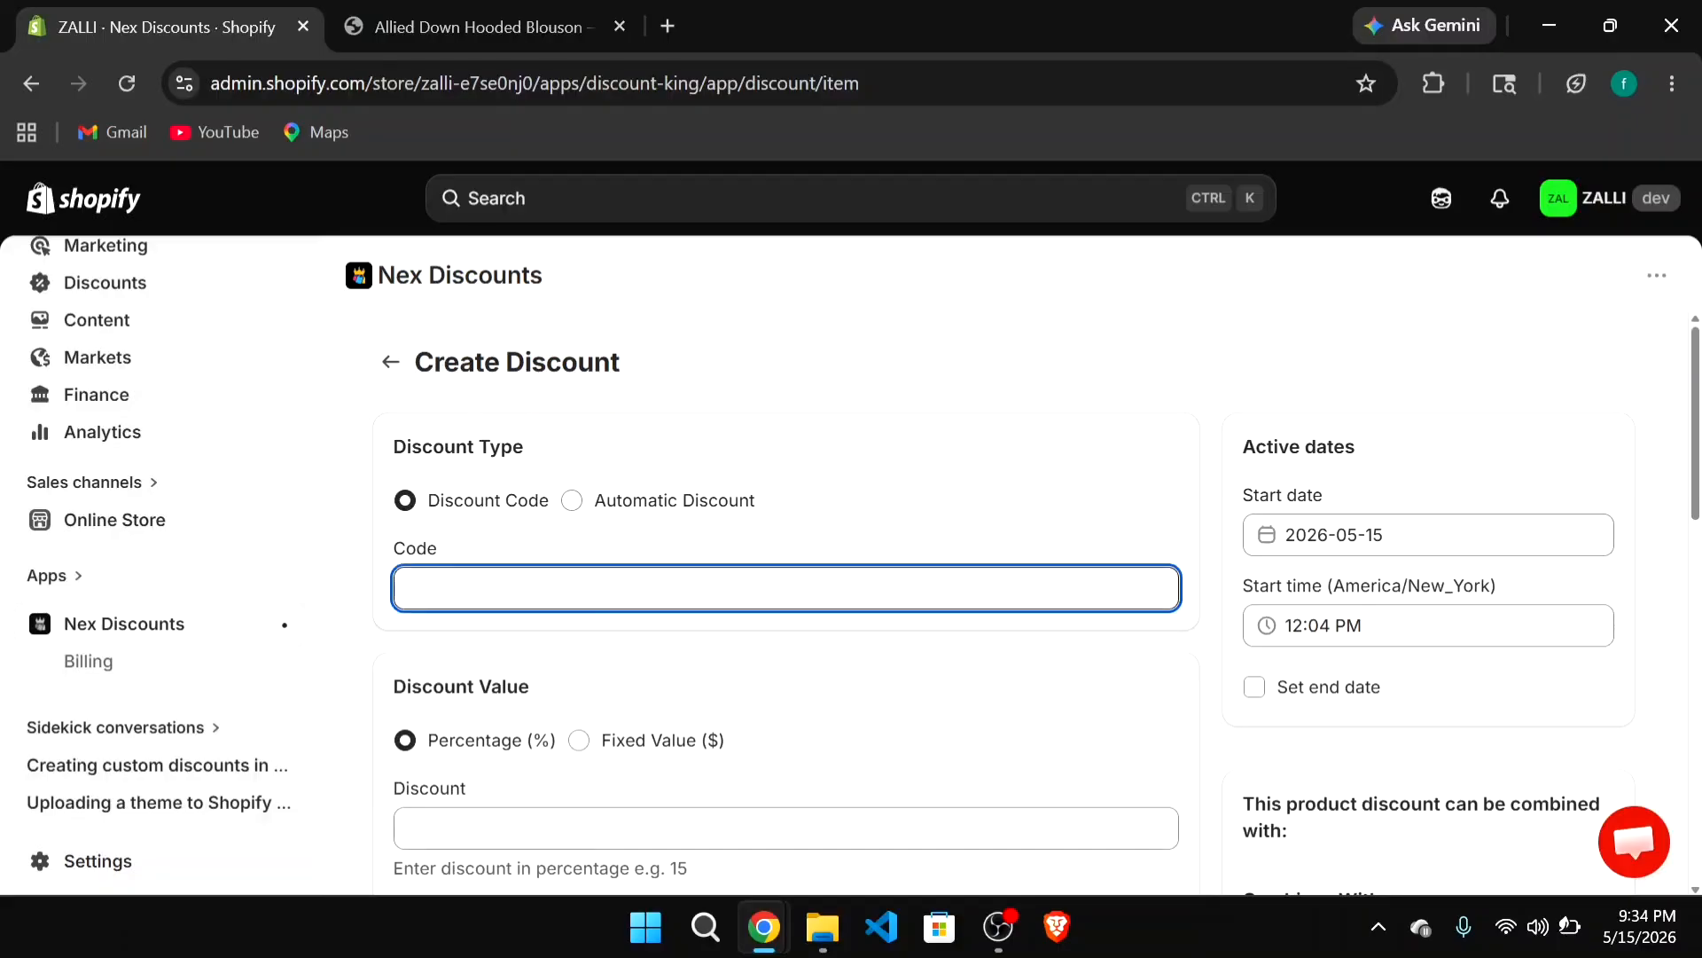
type("FLA")
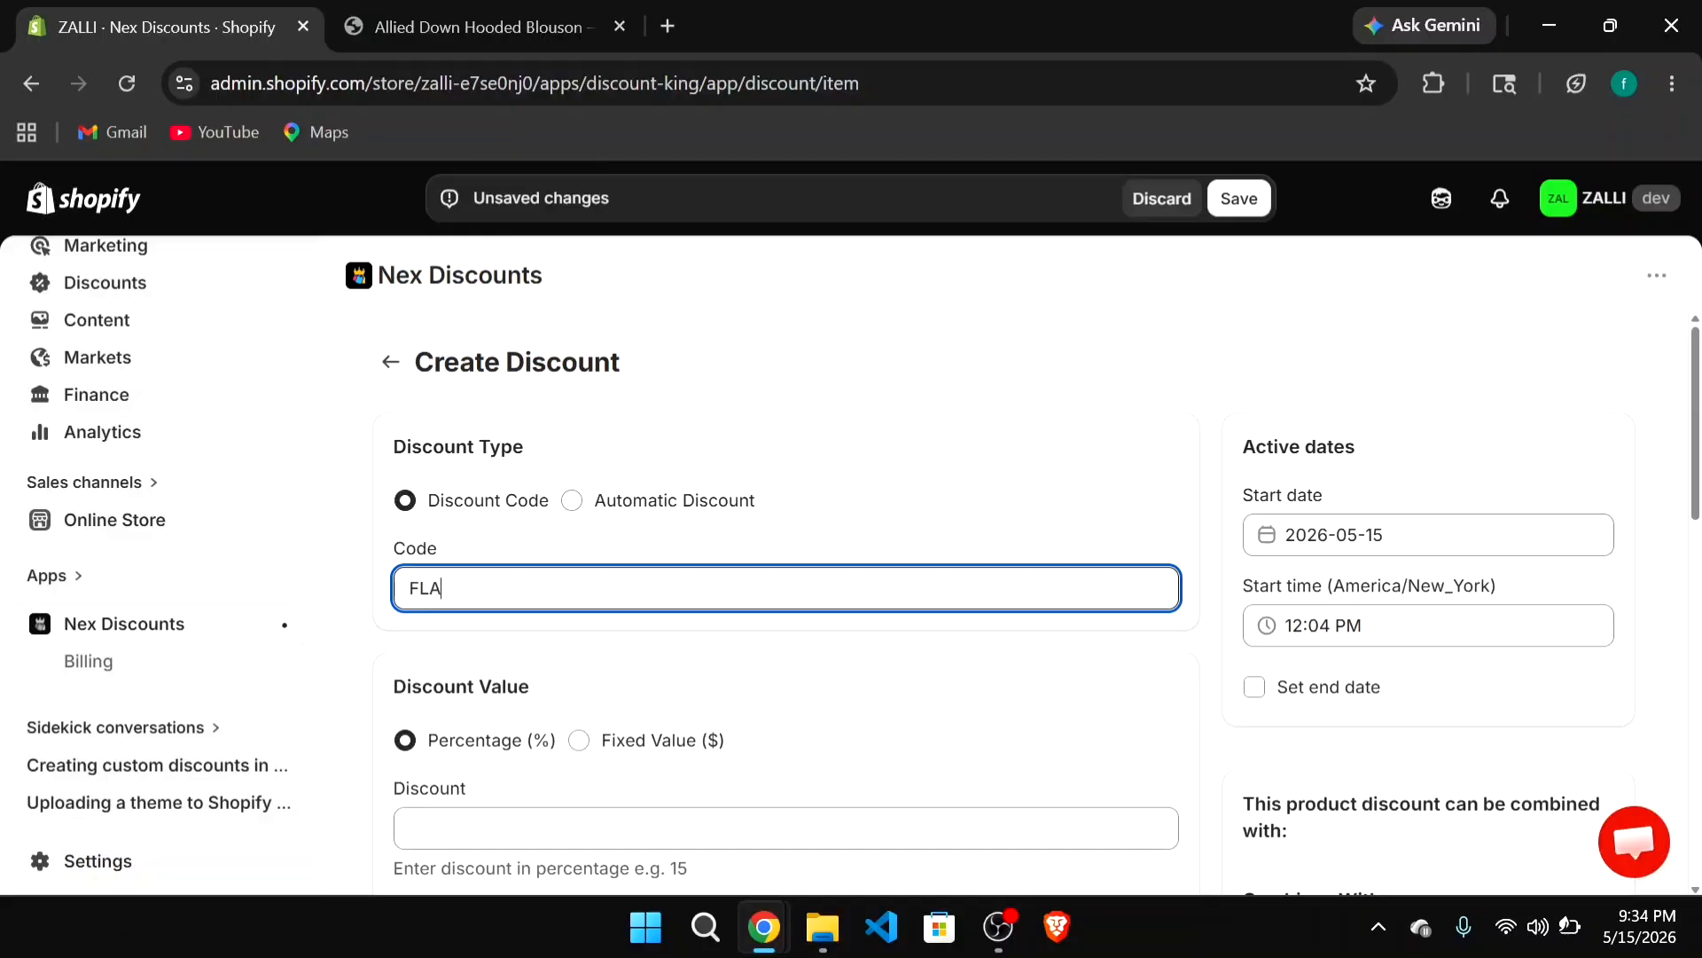
type("T10")
scroll(558, 785, "down", 2)
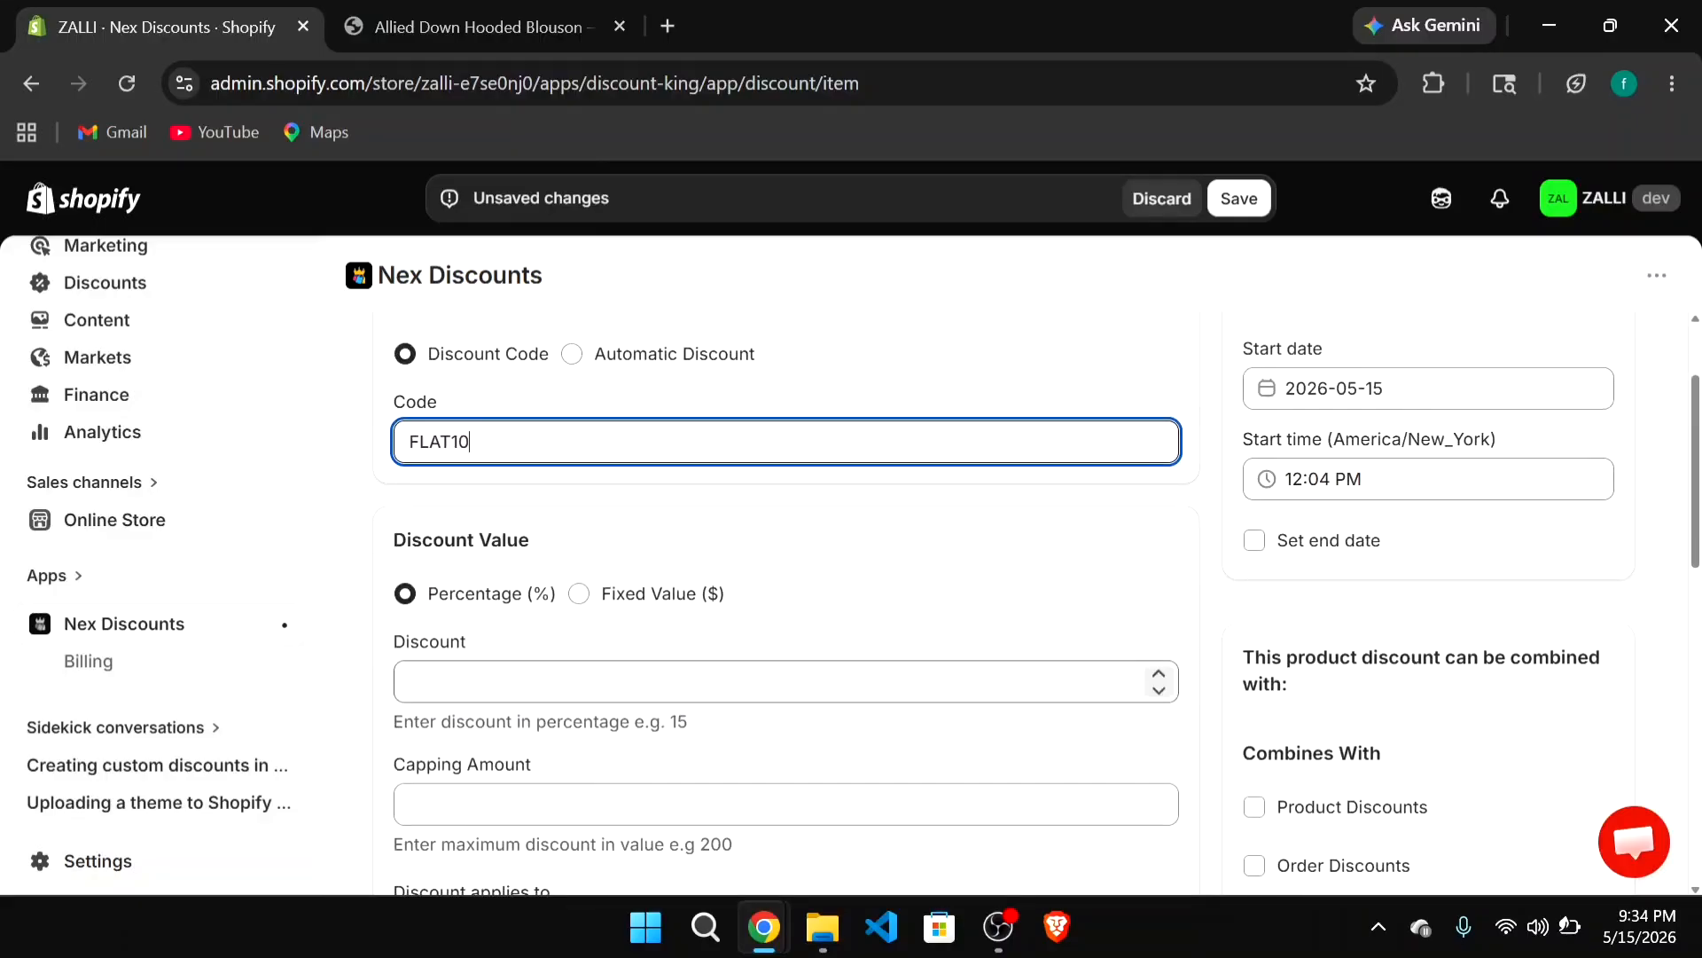
left_click(472, 679)
type("10")
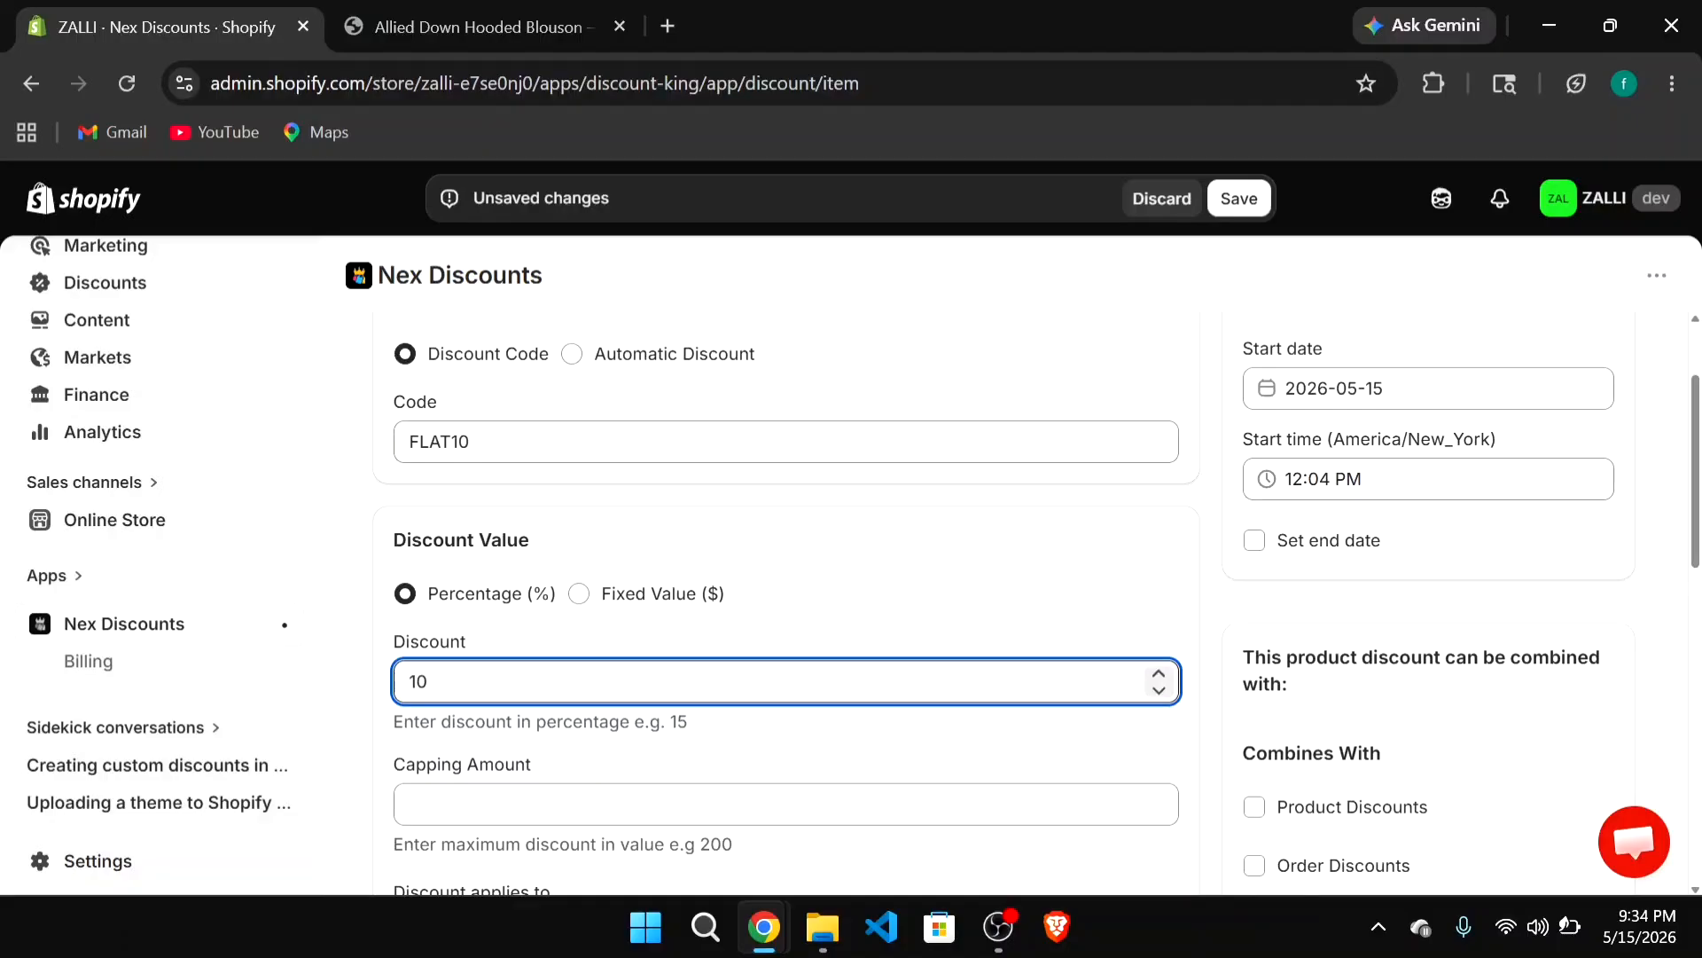
- Set the discount's capping amount to 50
scroll(648, 625, "down", 3)
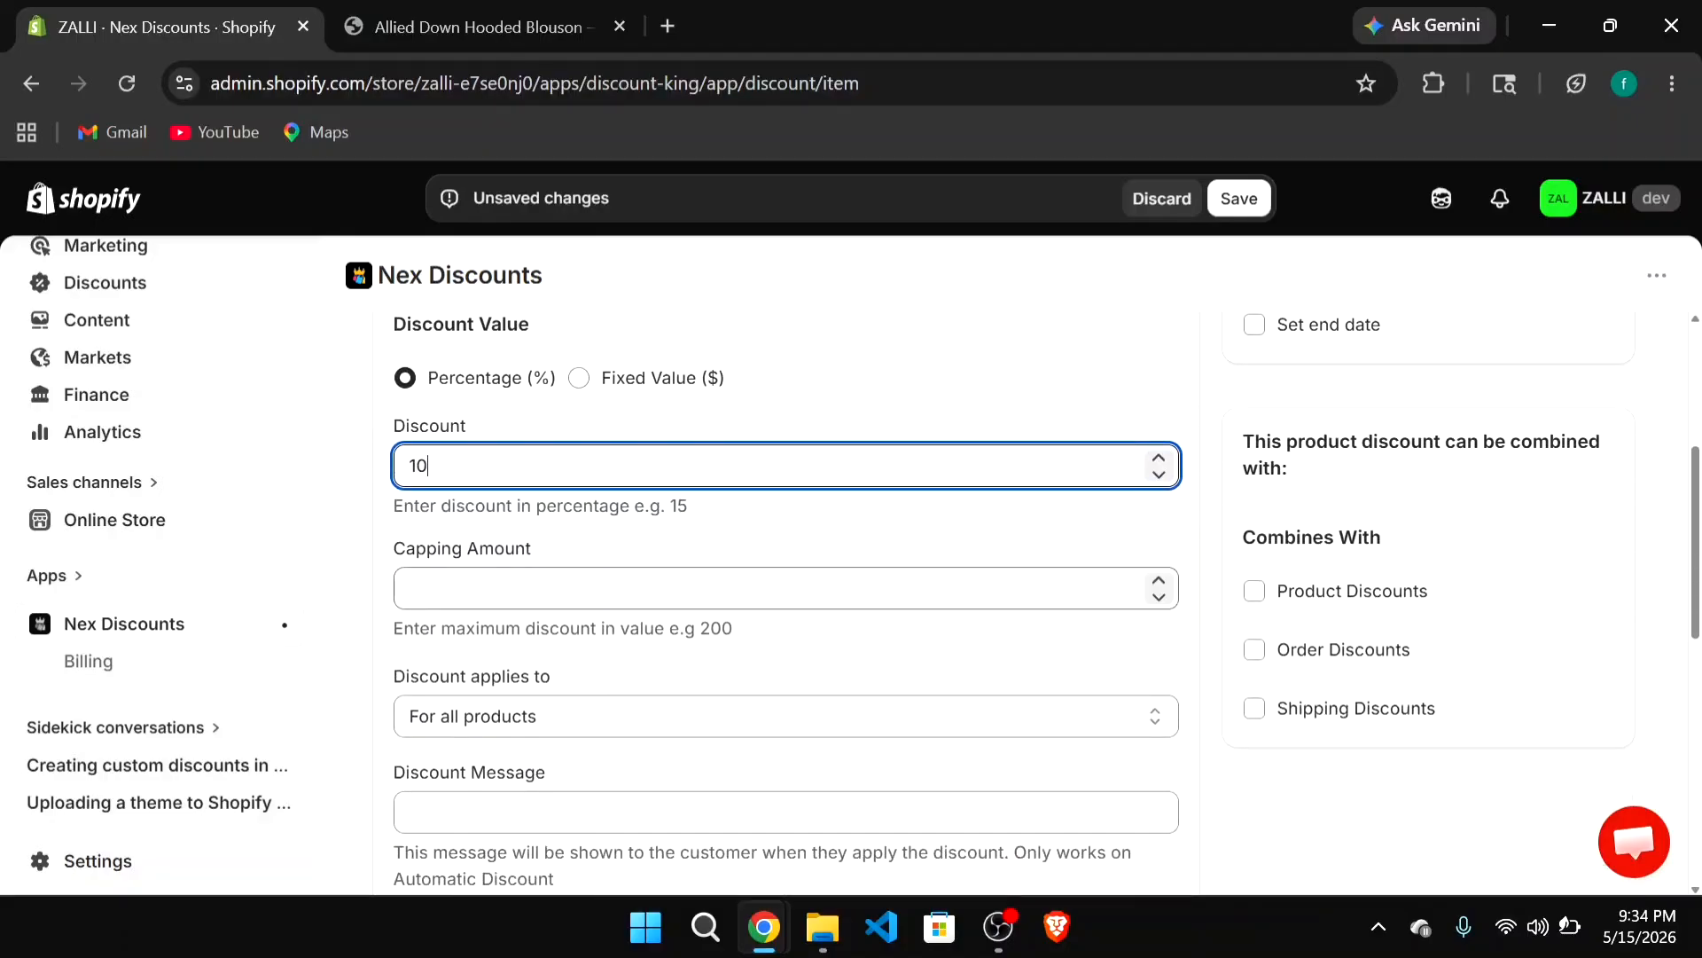
left_click(648, 589)
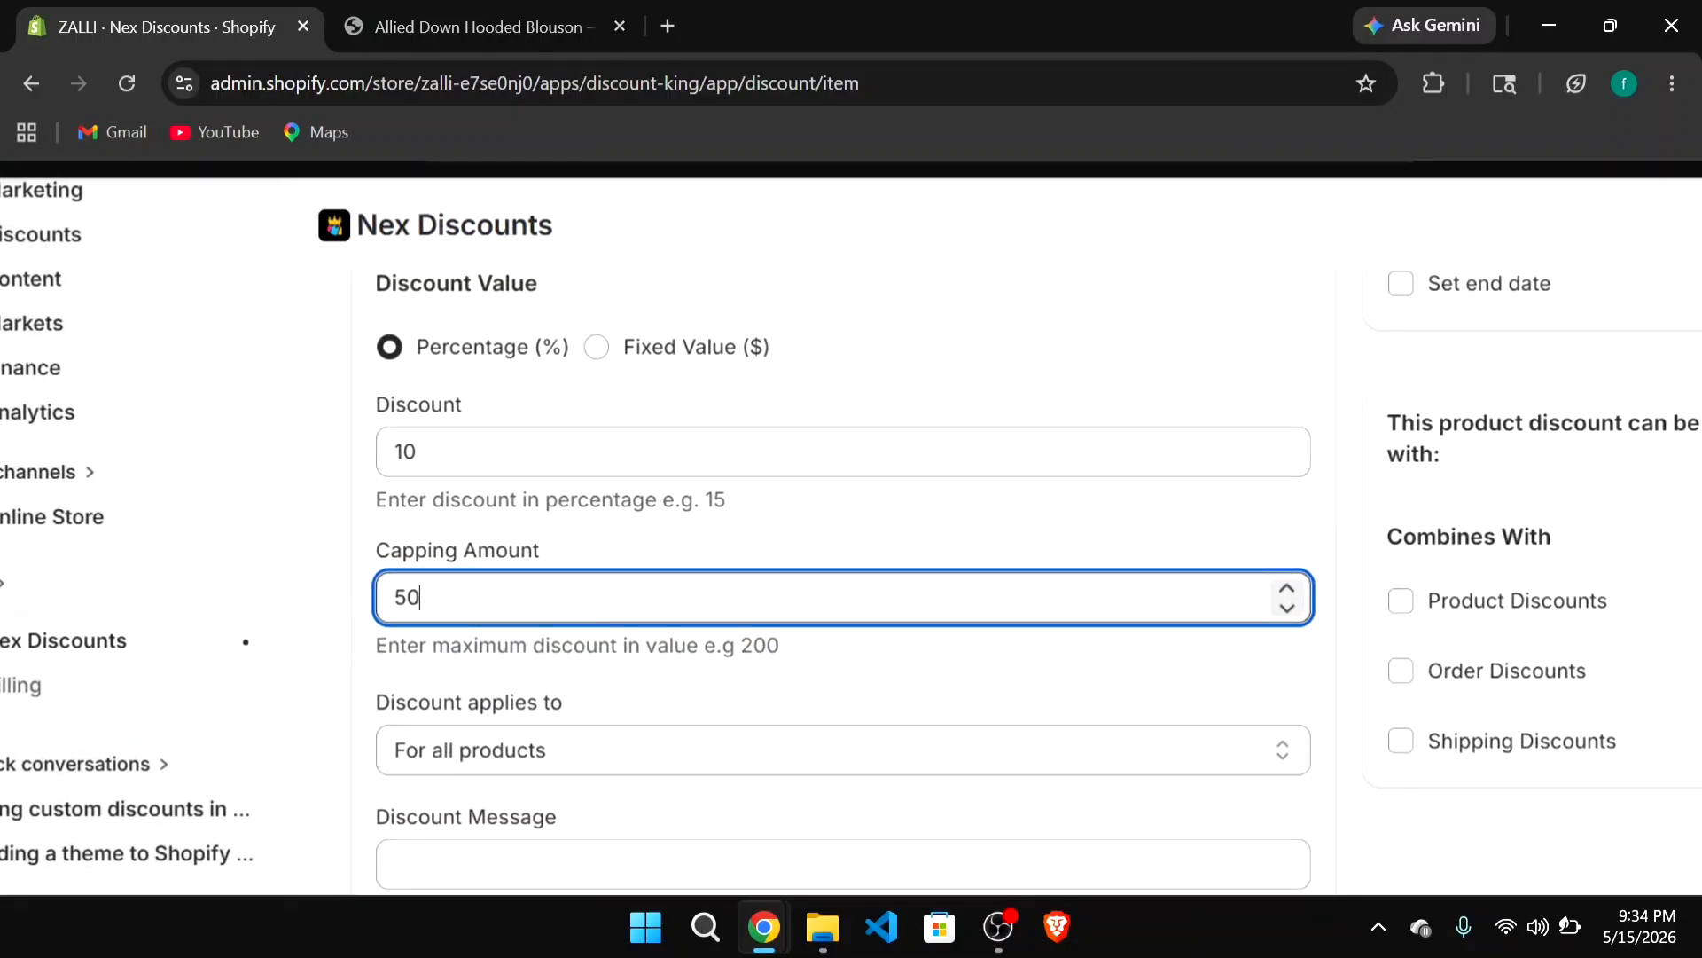
key("Up")
key("Up")
key("Up")
key("Up")
key("Up")
key("Up")
key("Up")
key("Down")
key("Down")
type("0")
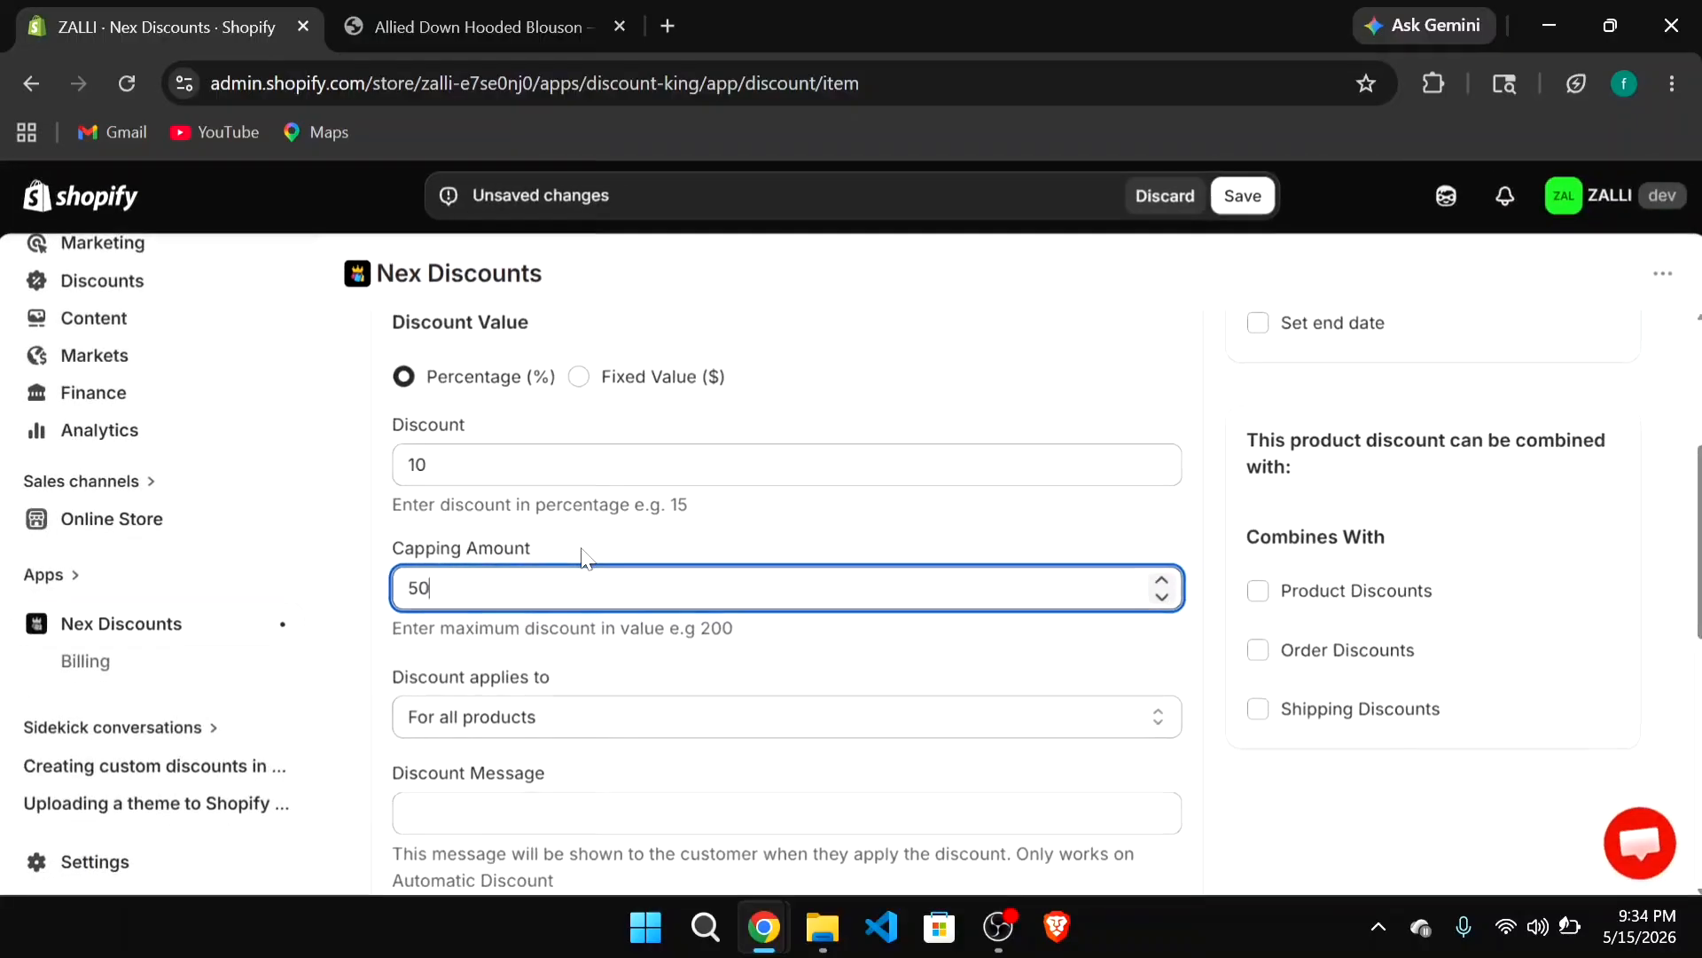
- Limit the discount to one use per customer, keeping all products, no minimum purchase and all customers
scroll(564, 679, "down", 1)
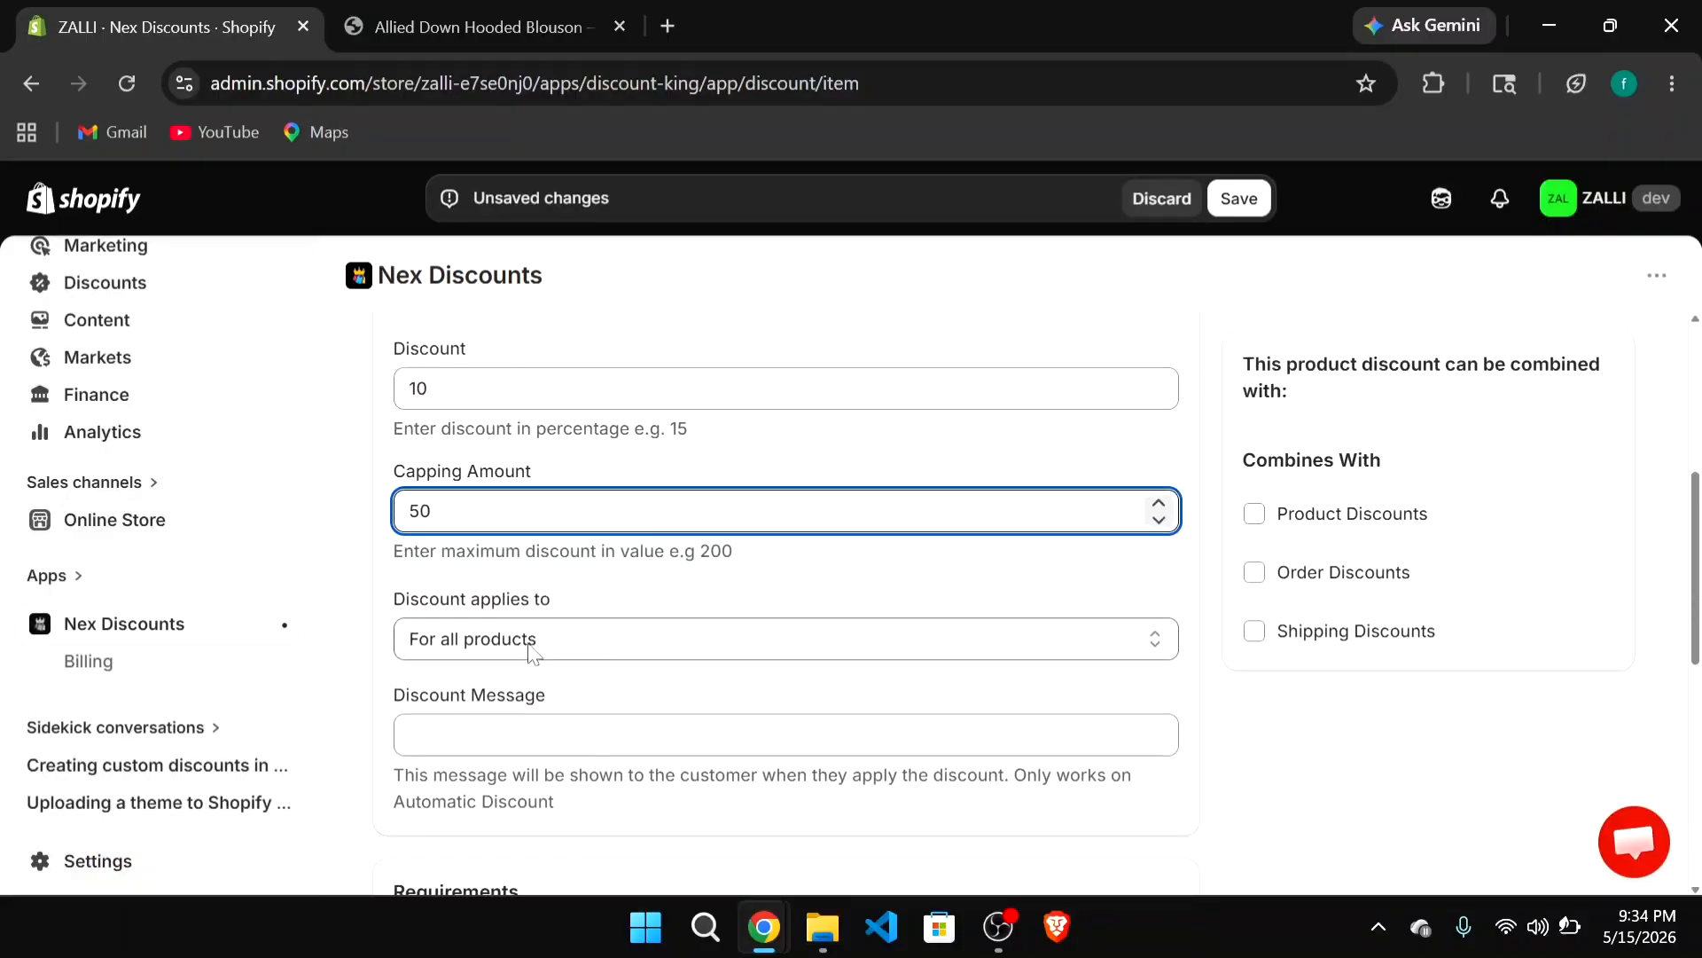
scroll(564, 661, "down", 1)
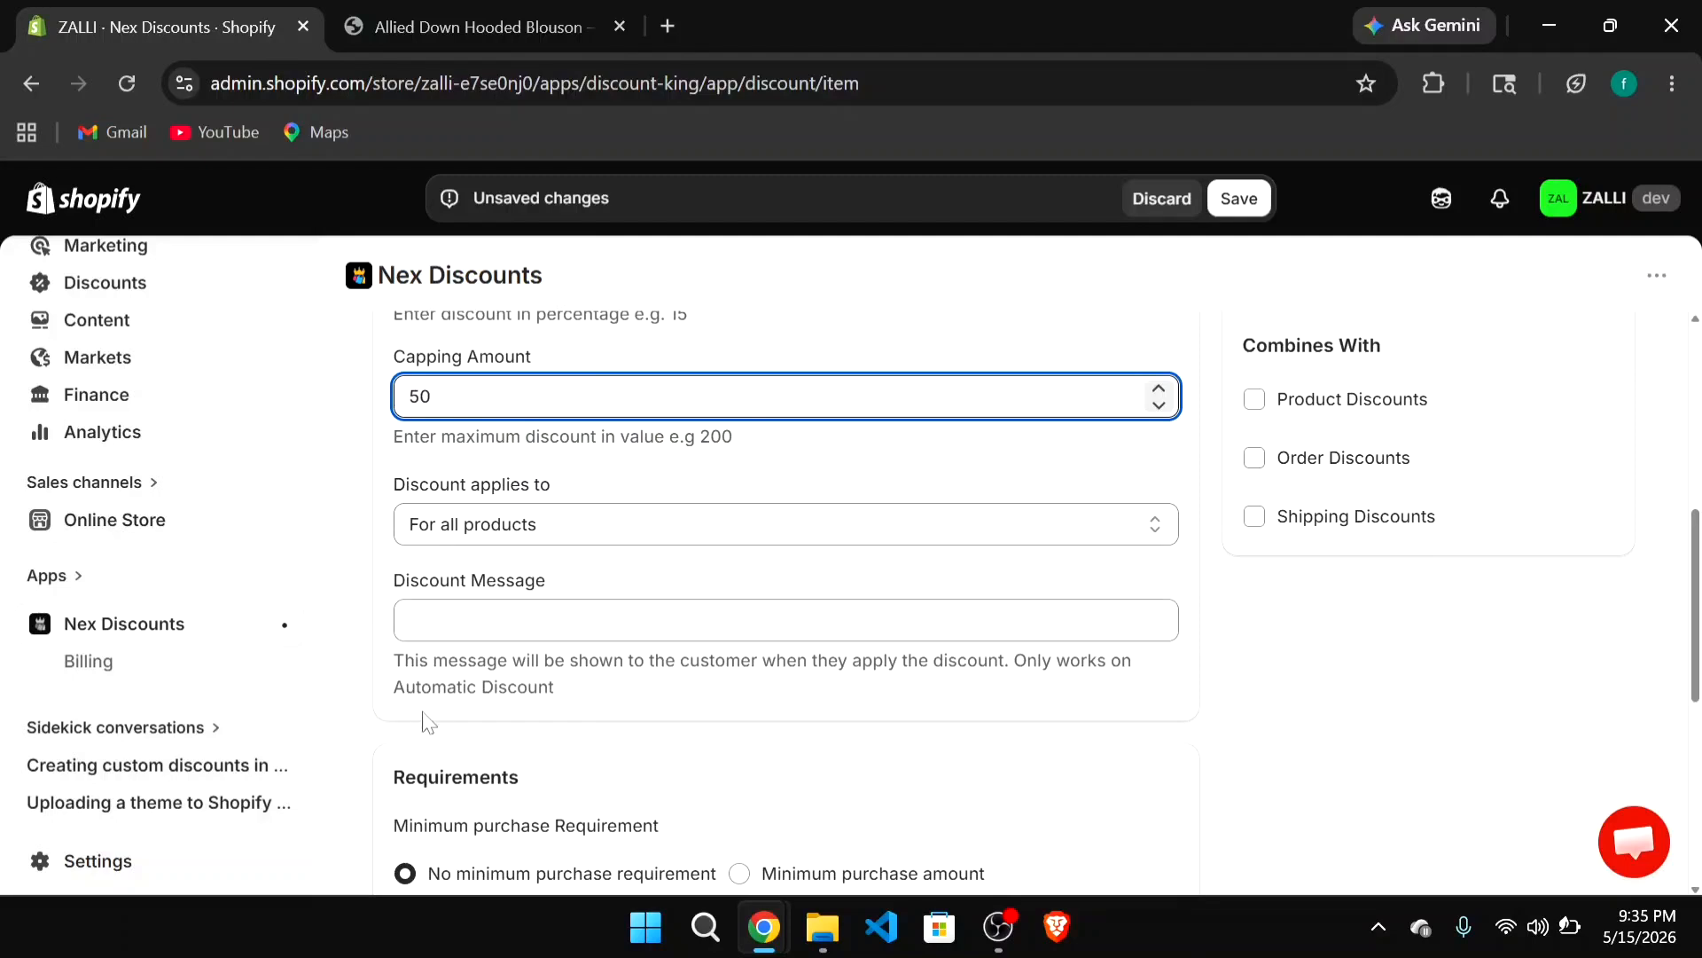
scroll(562, 721, "down", 2)
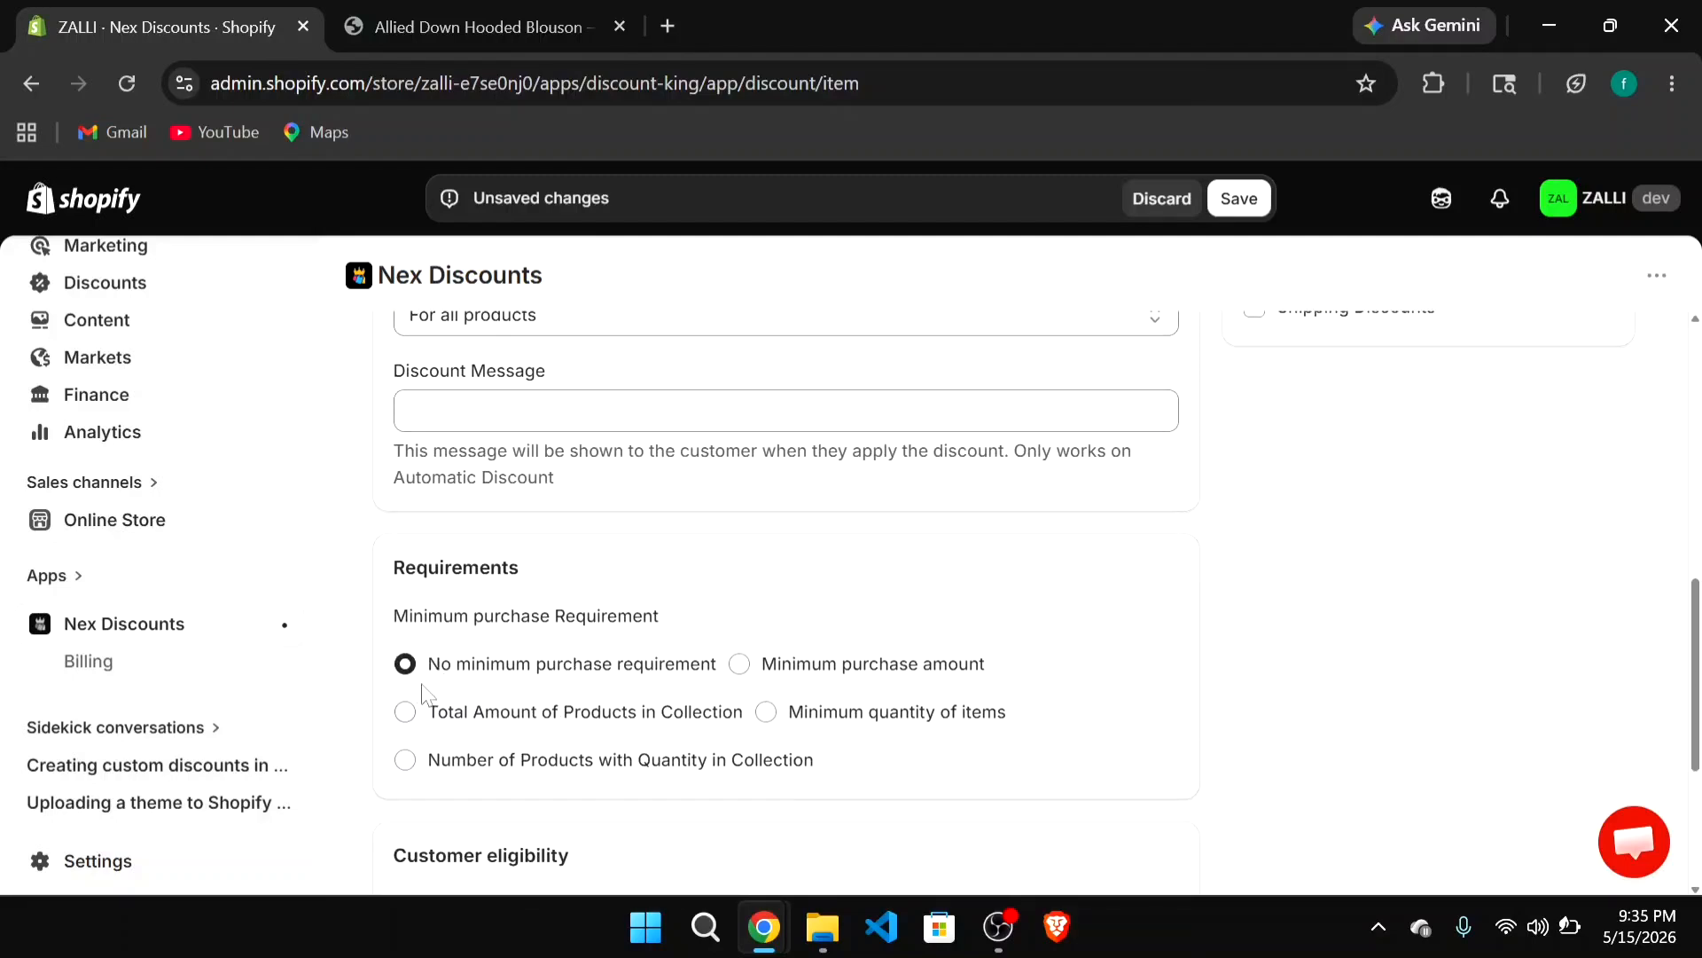
scroll(572, 705, "down", 2)
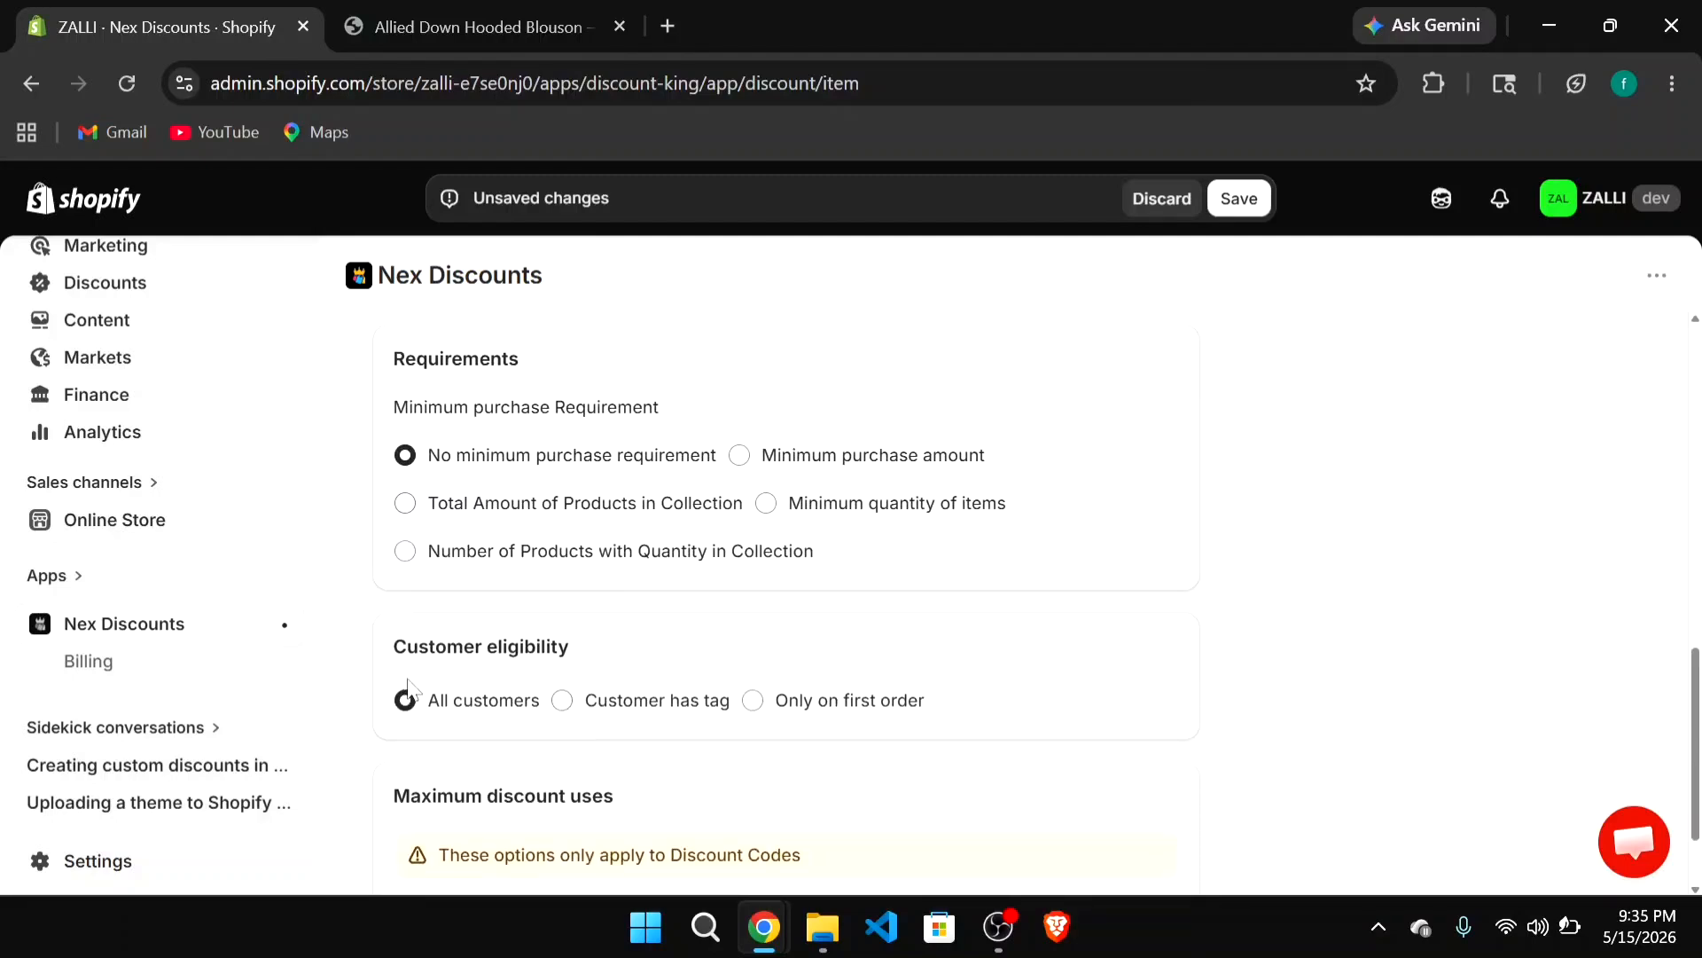
scroll(581, 754, "down", 1)
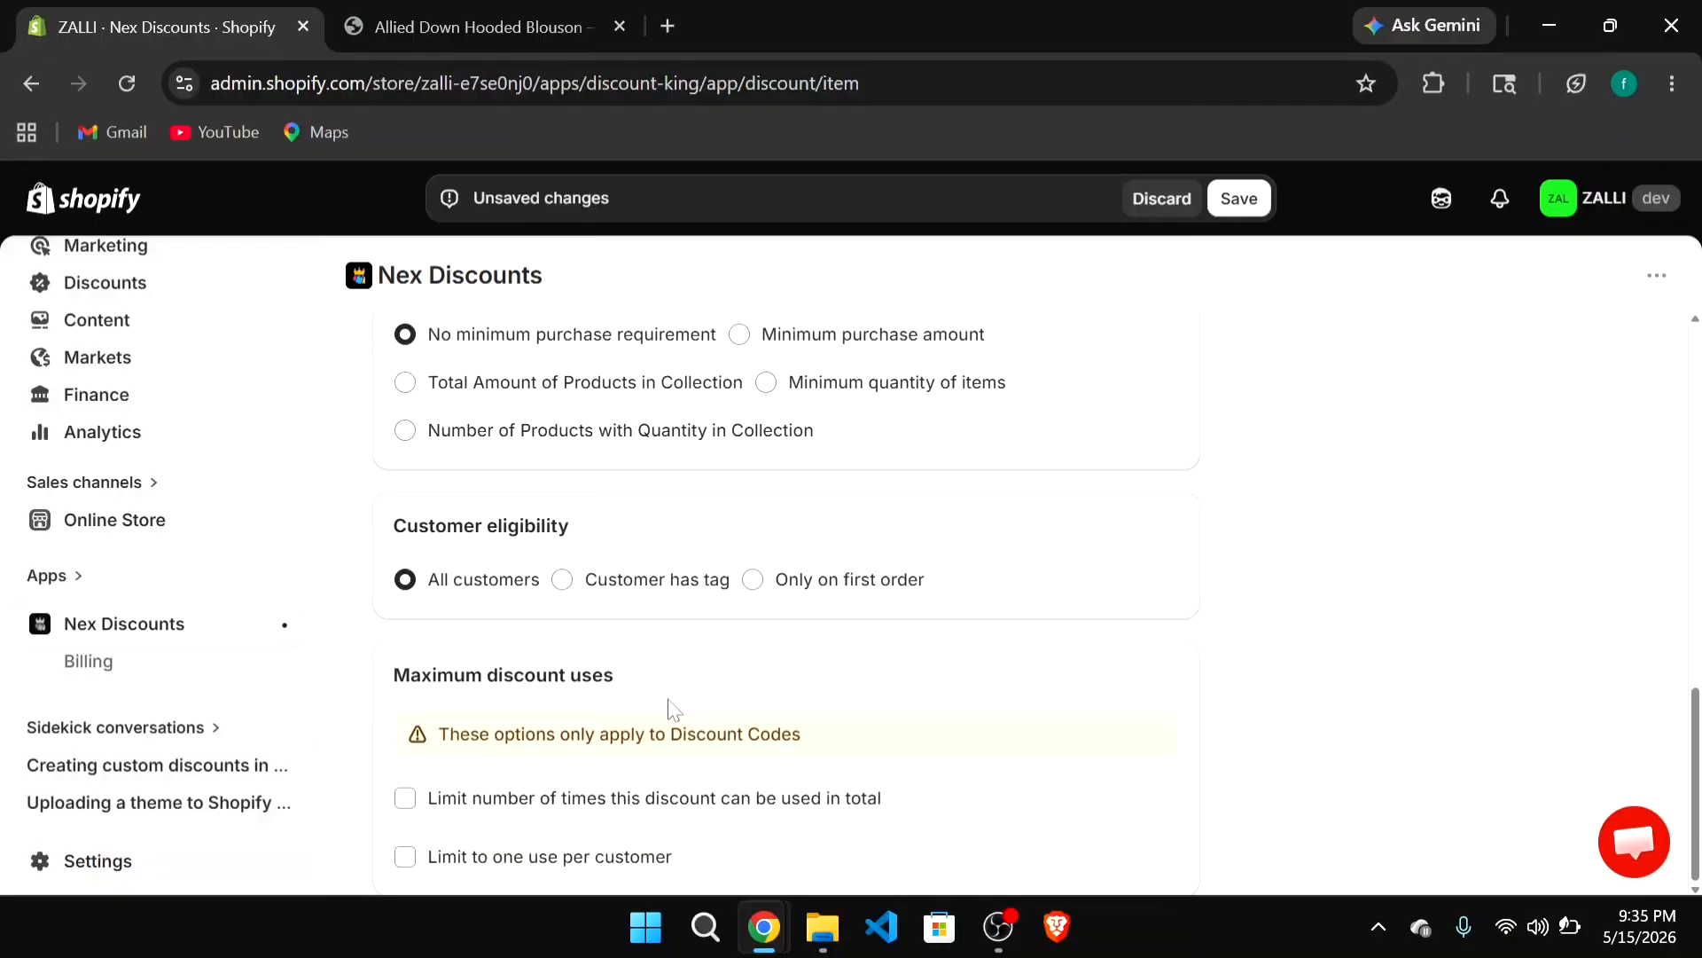
left_click(406, 860)
- Set the discount's start date to 2026-05-21 and enable an end date of 2026-05-31
scroll(1178, 618, "up", 10)
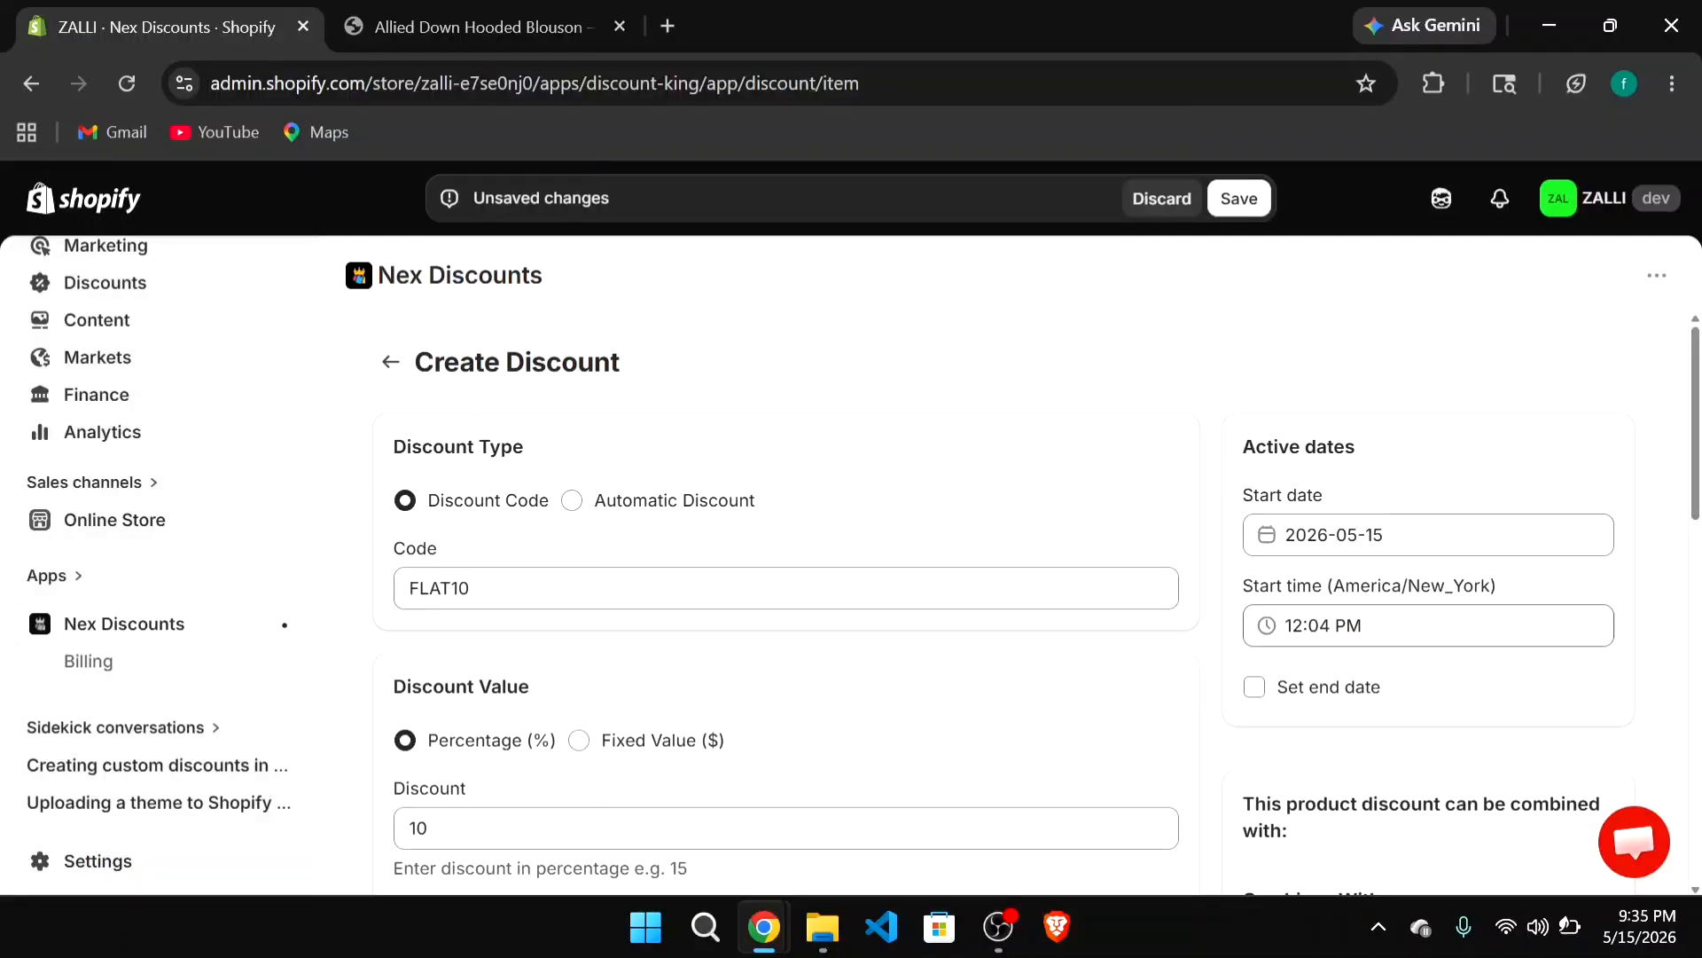
left_click(1427, 535)
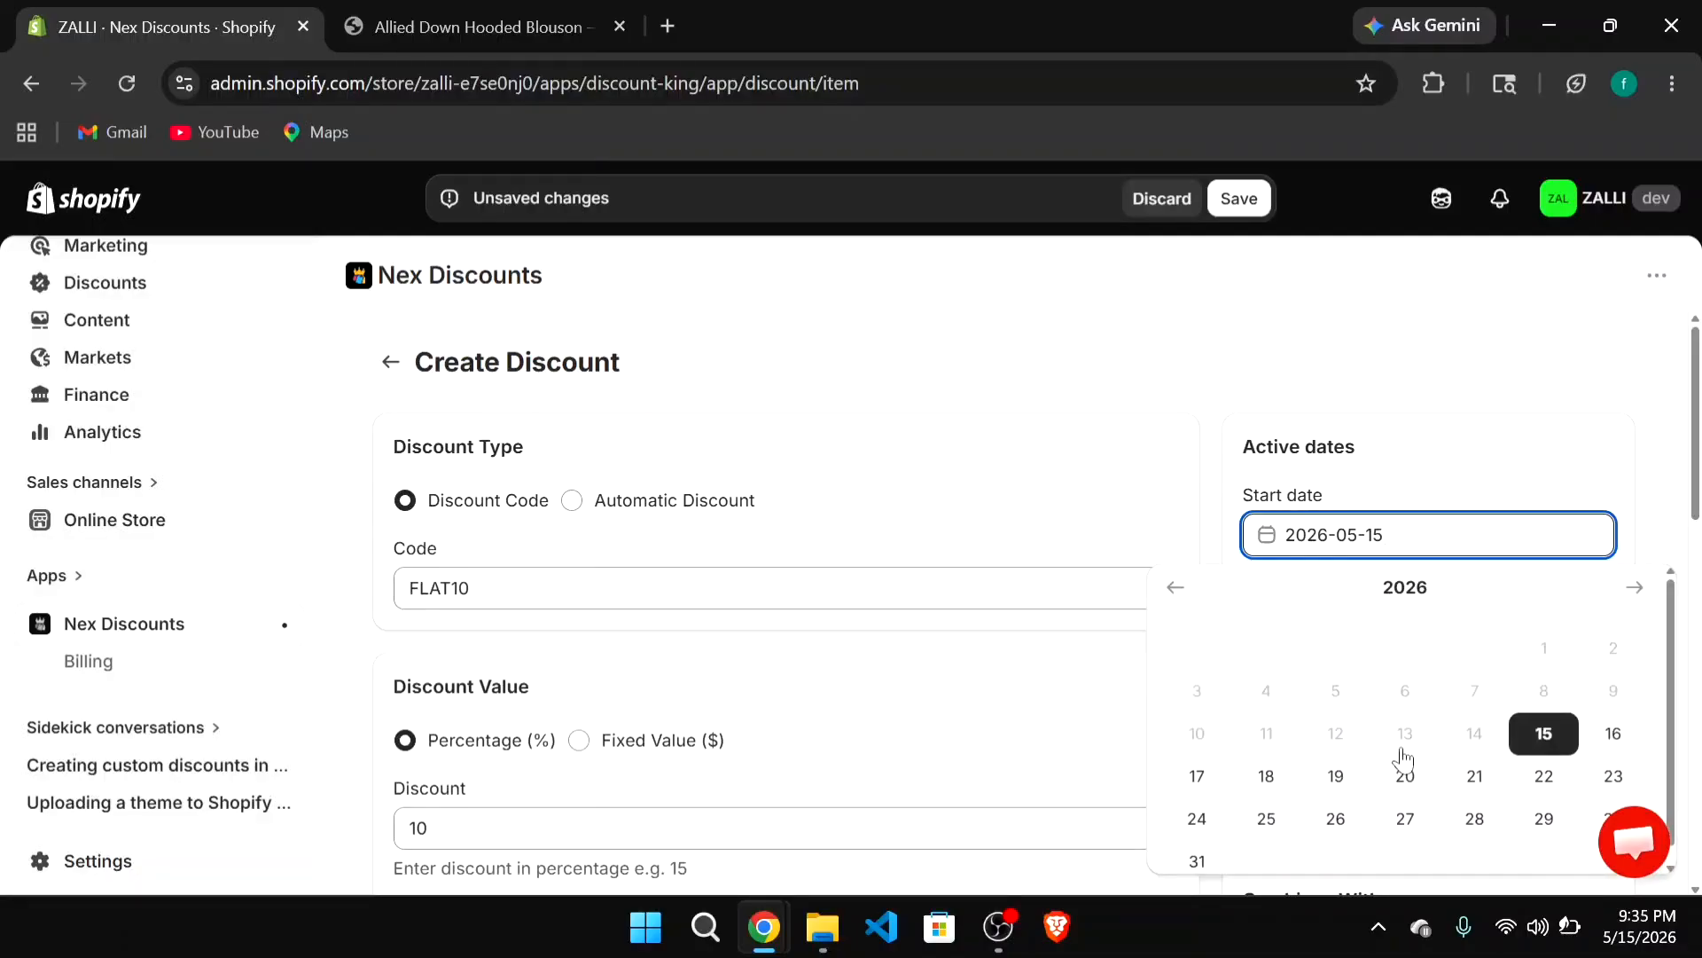
left_click(1474, 777)
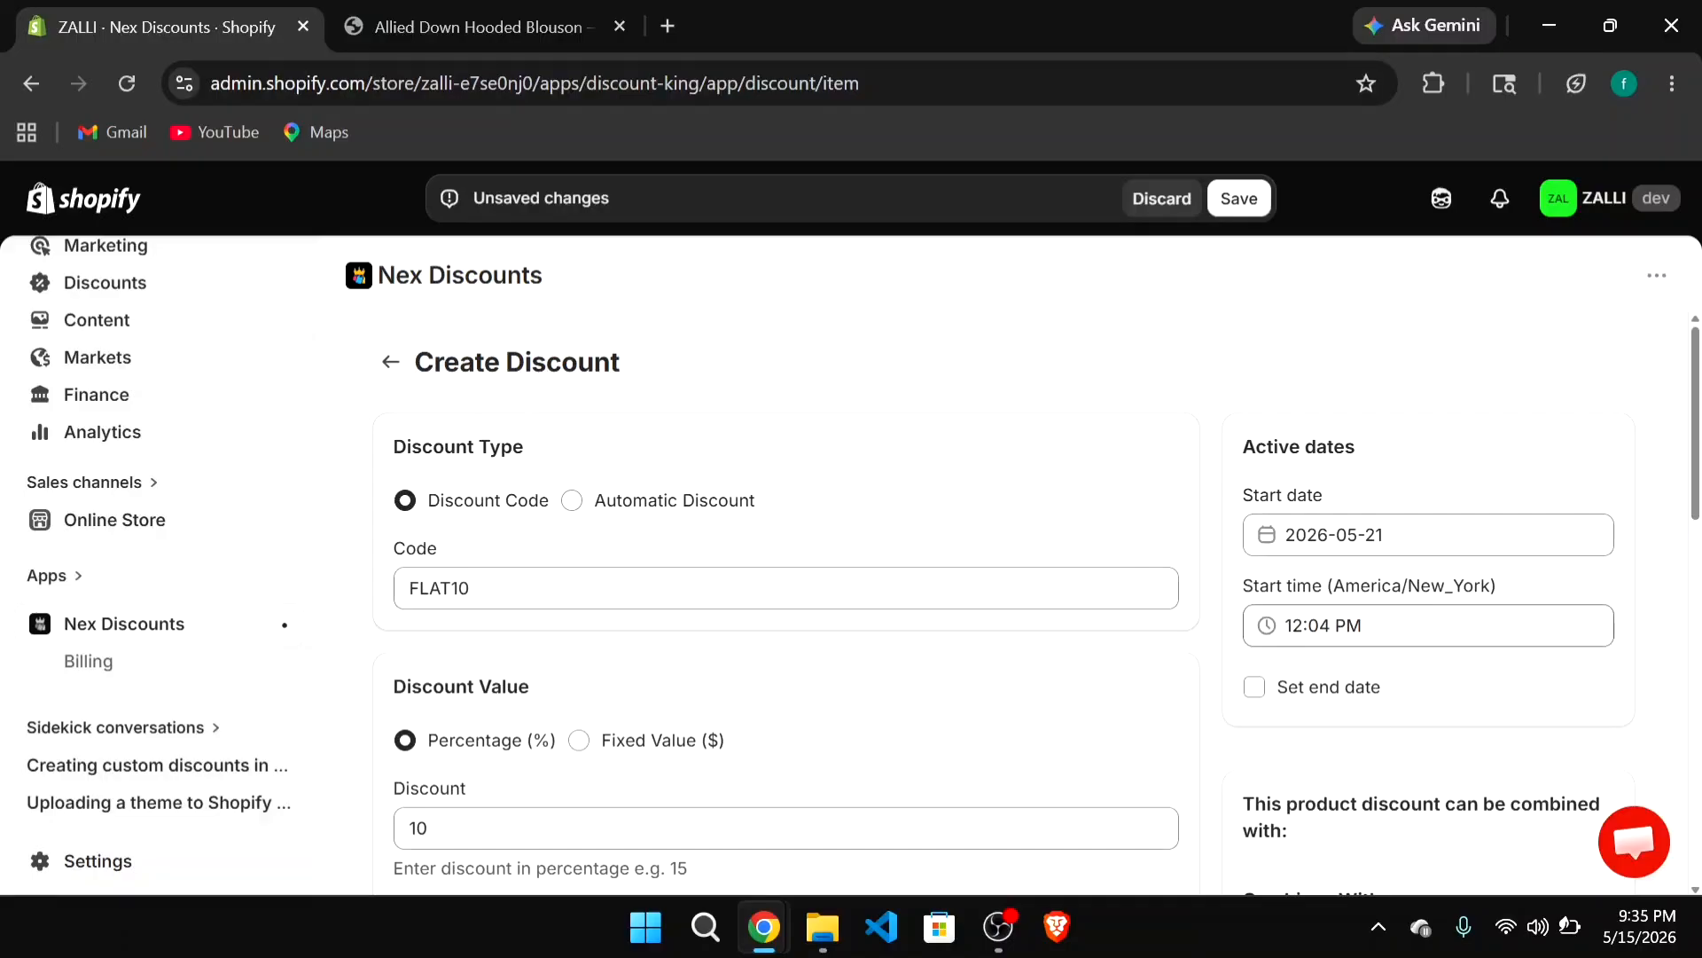
left_click(1254, 687)
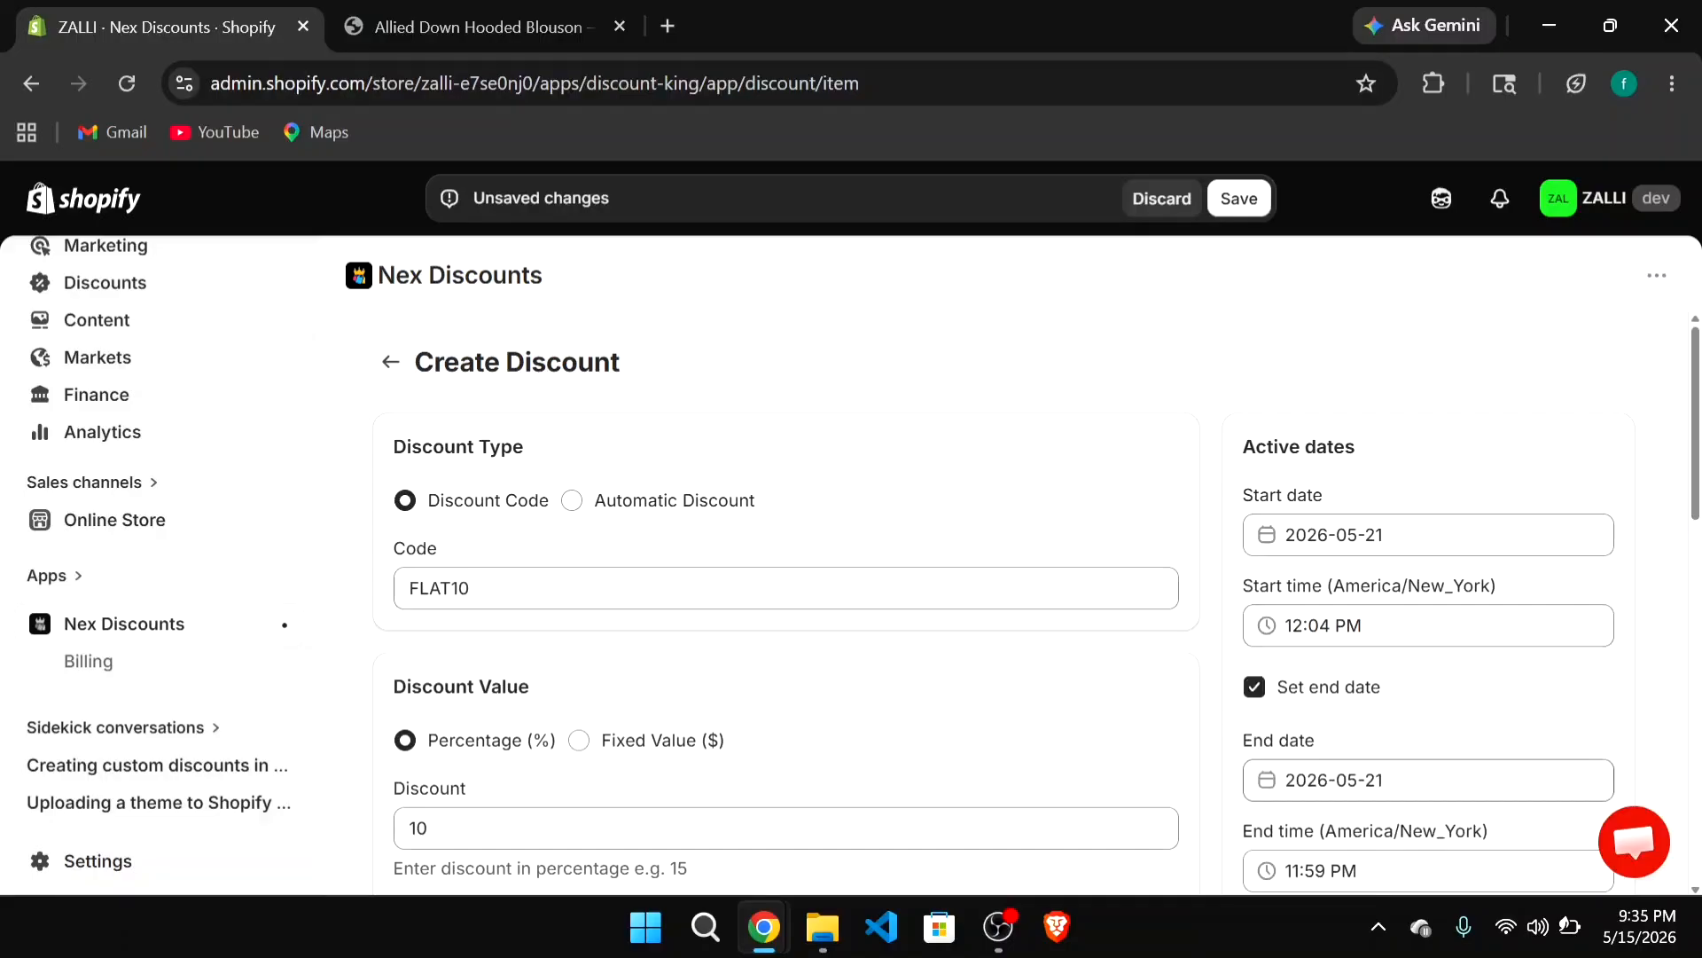
left_click(1382, 780)
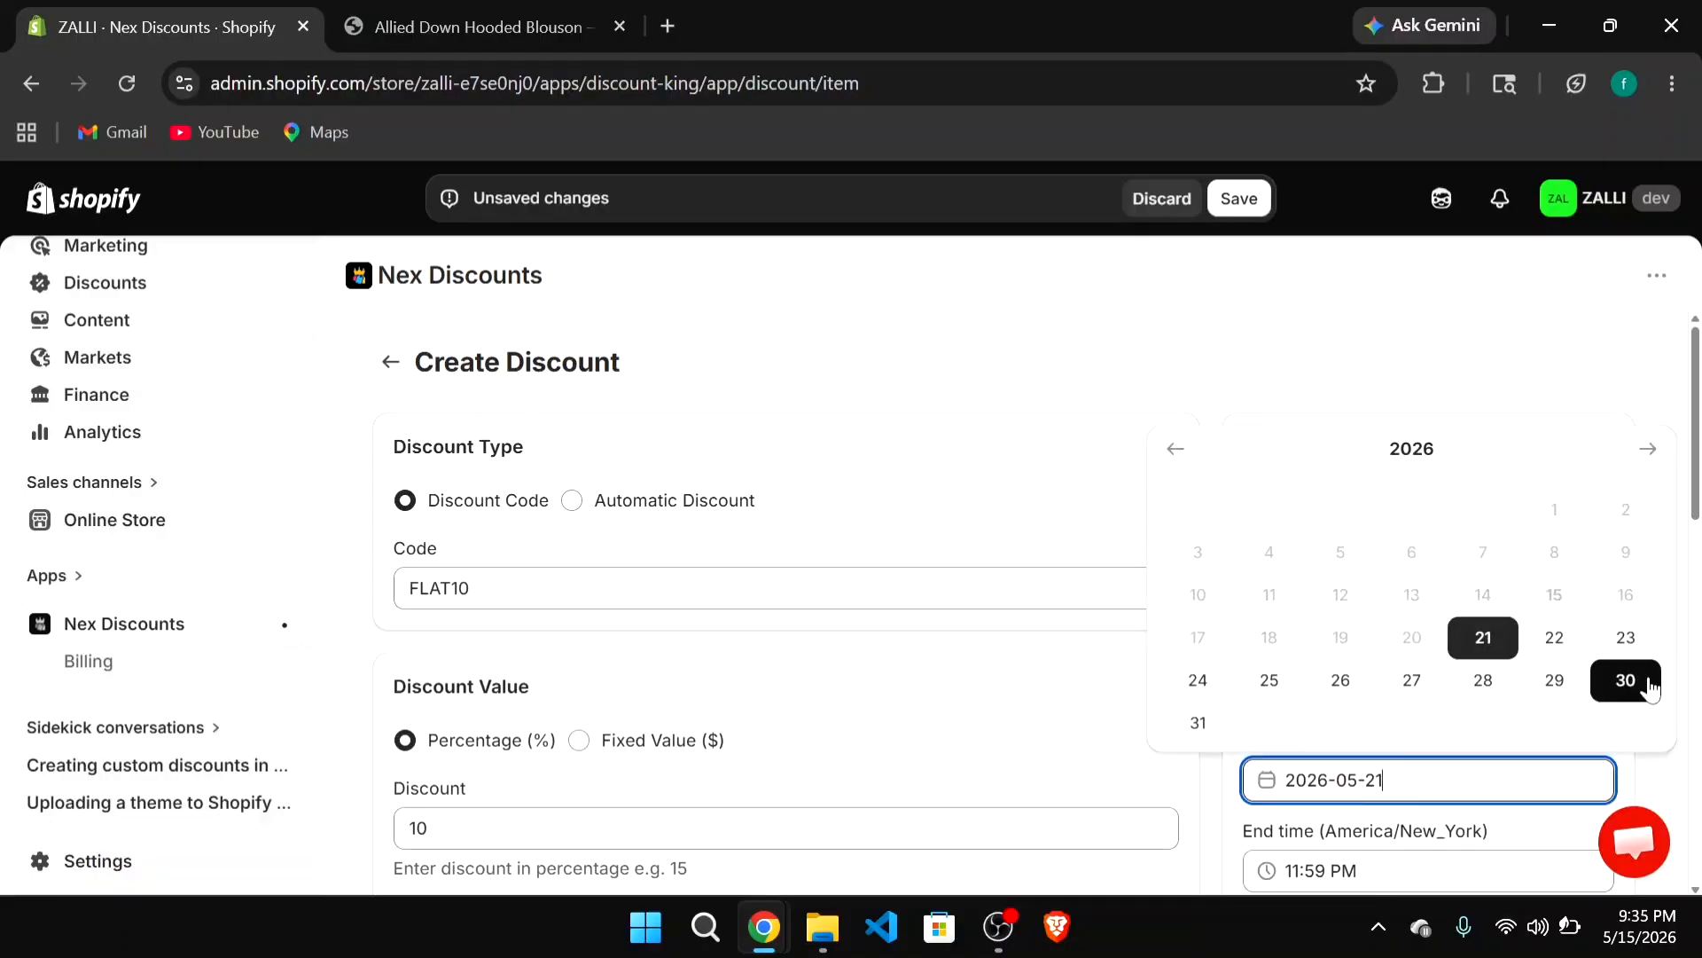
left_click(1197, 723)
- Allow the discount to combine with product, order and shipping discounts, and save it
scroll(1325, 721, "down", 5)
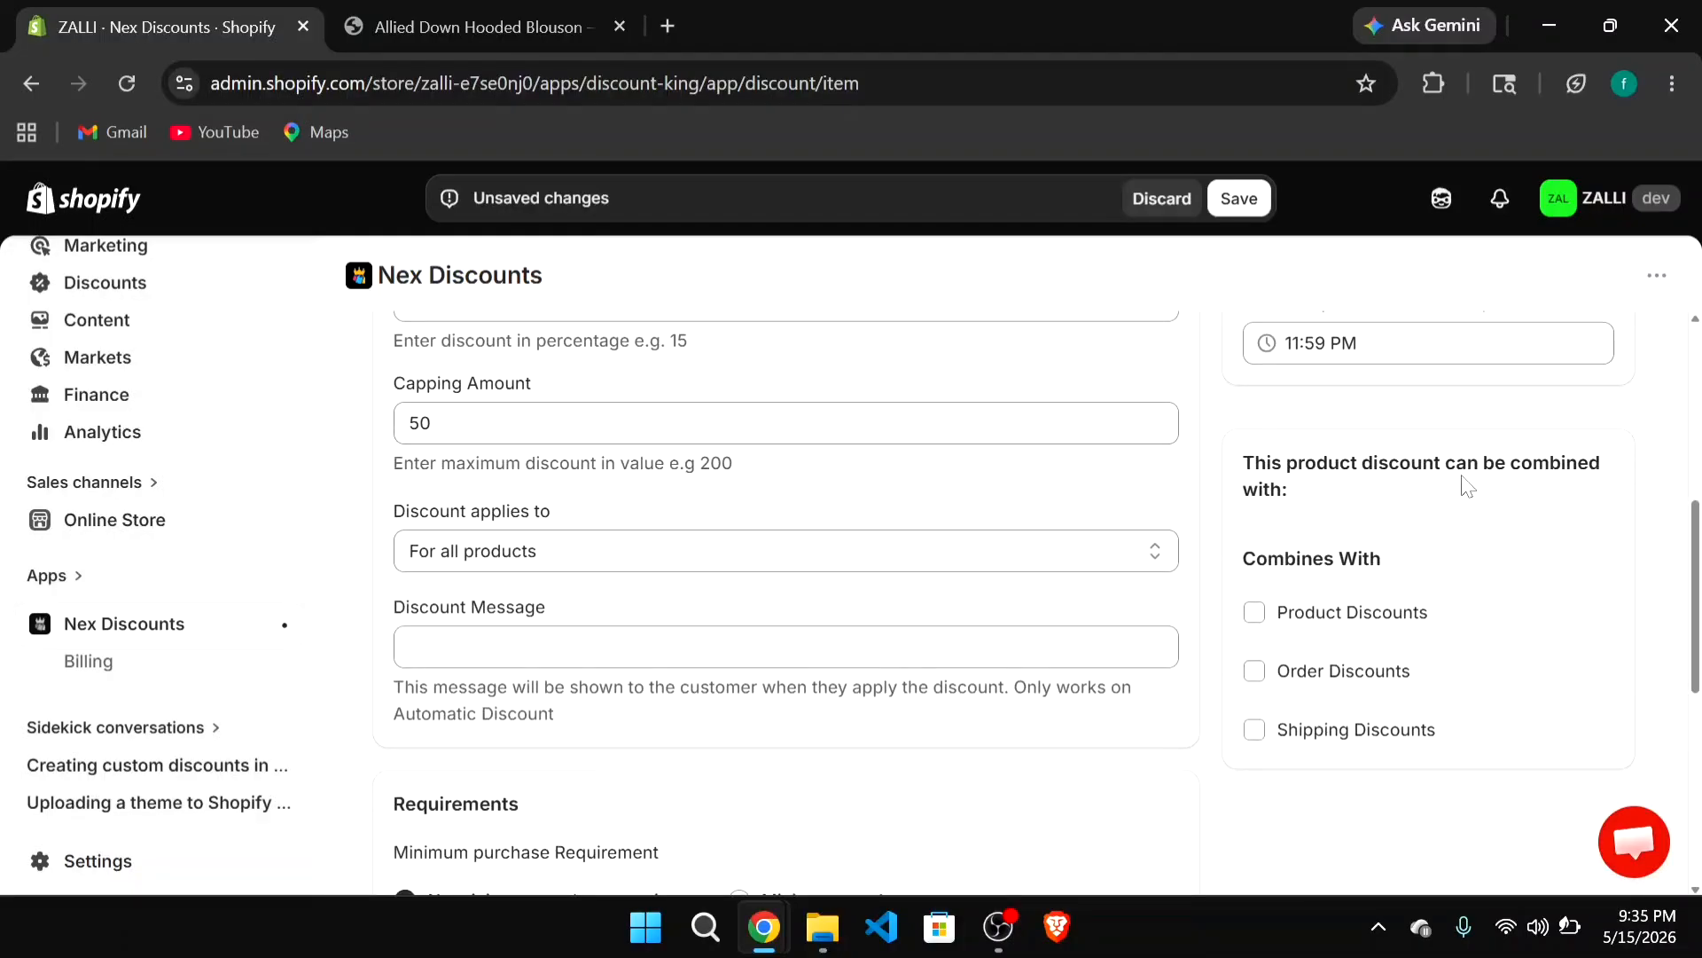
left_click(1255, 612)
left_click(1255, 671)
left_click(1254, 727)
scroll(988, 532, "up", 6)
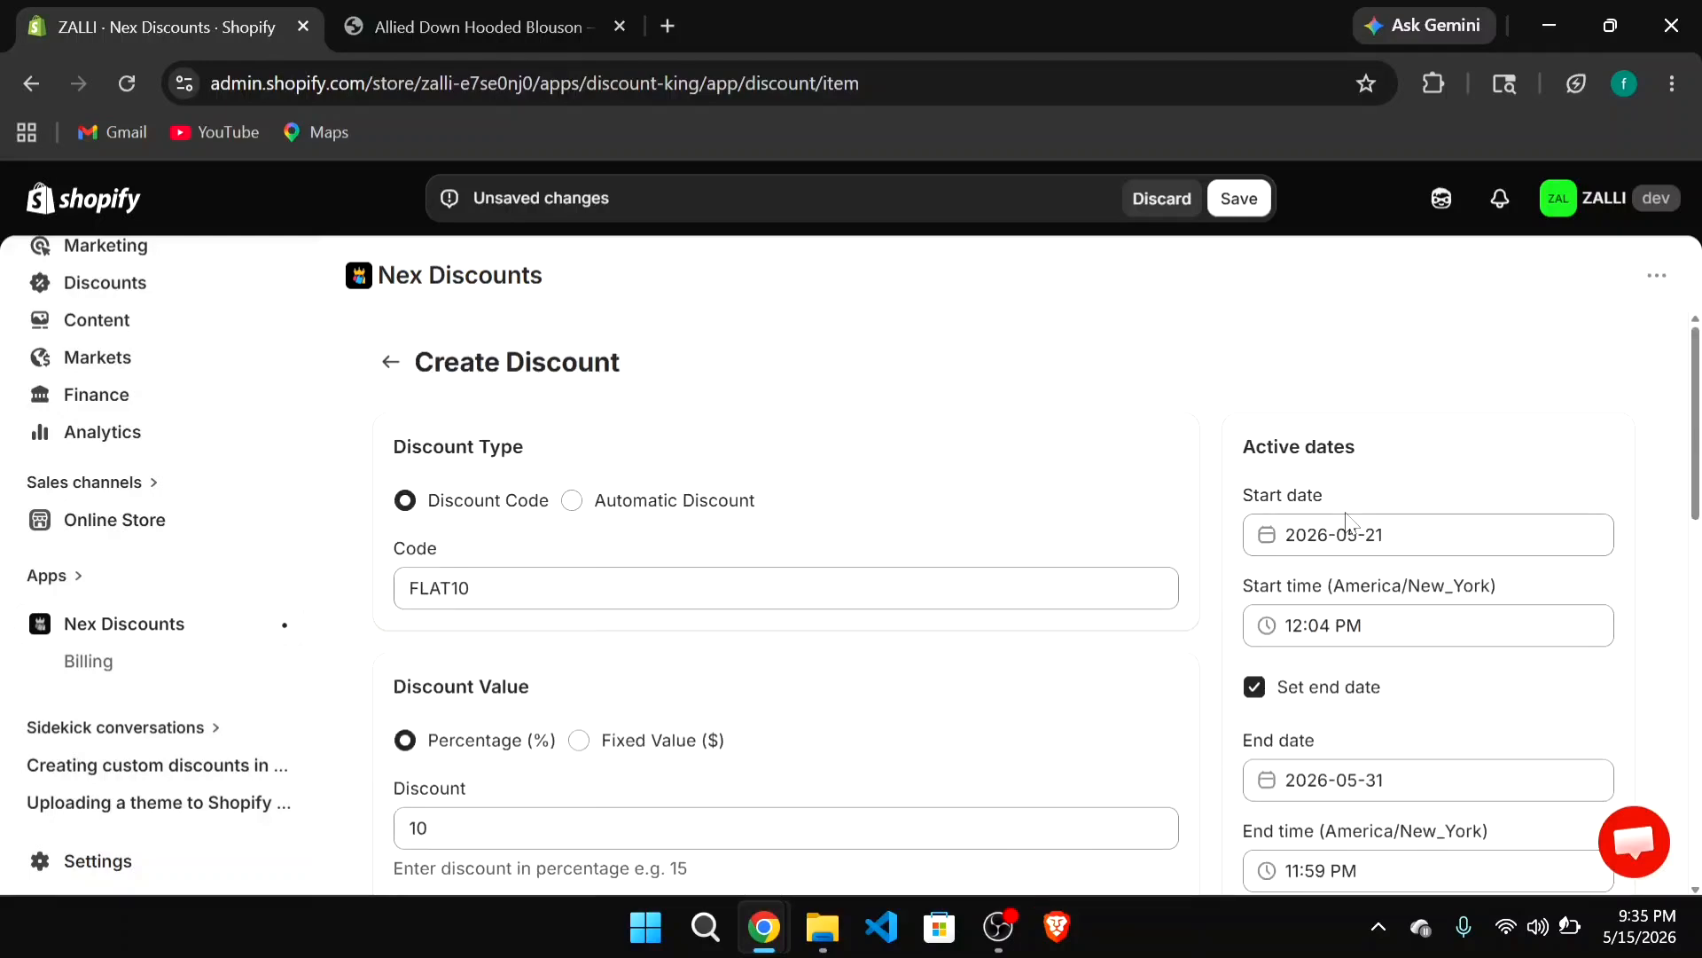
scroll(988, 532, "down", 4)
scroll(990, 537, "up", 3)
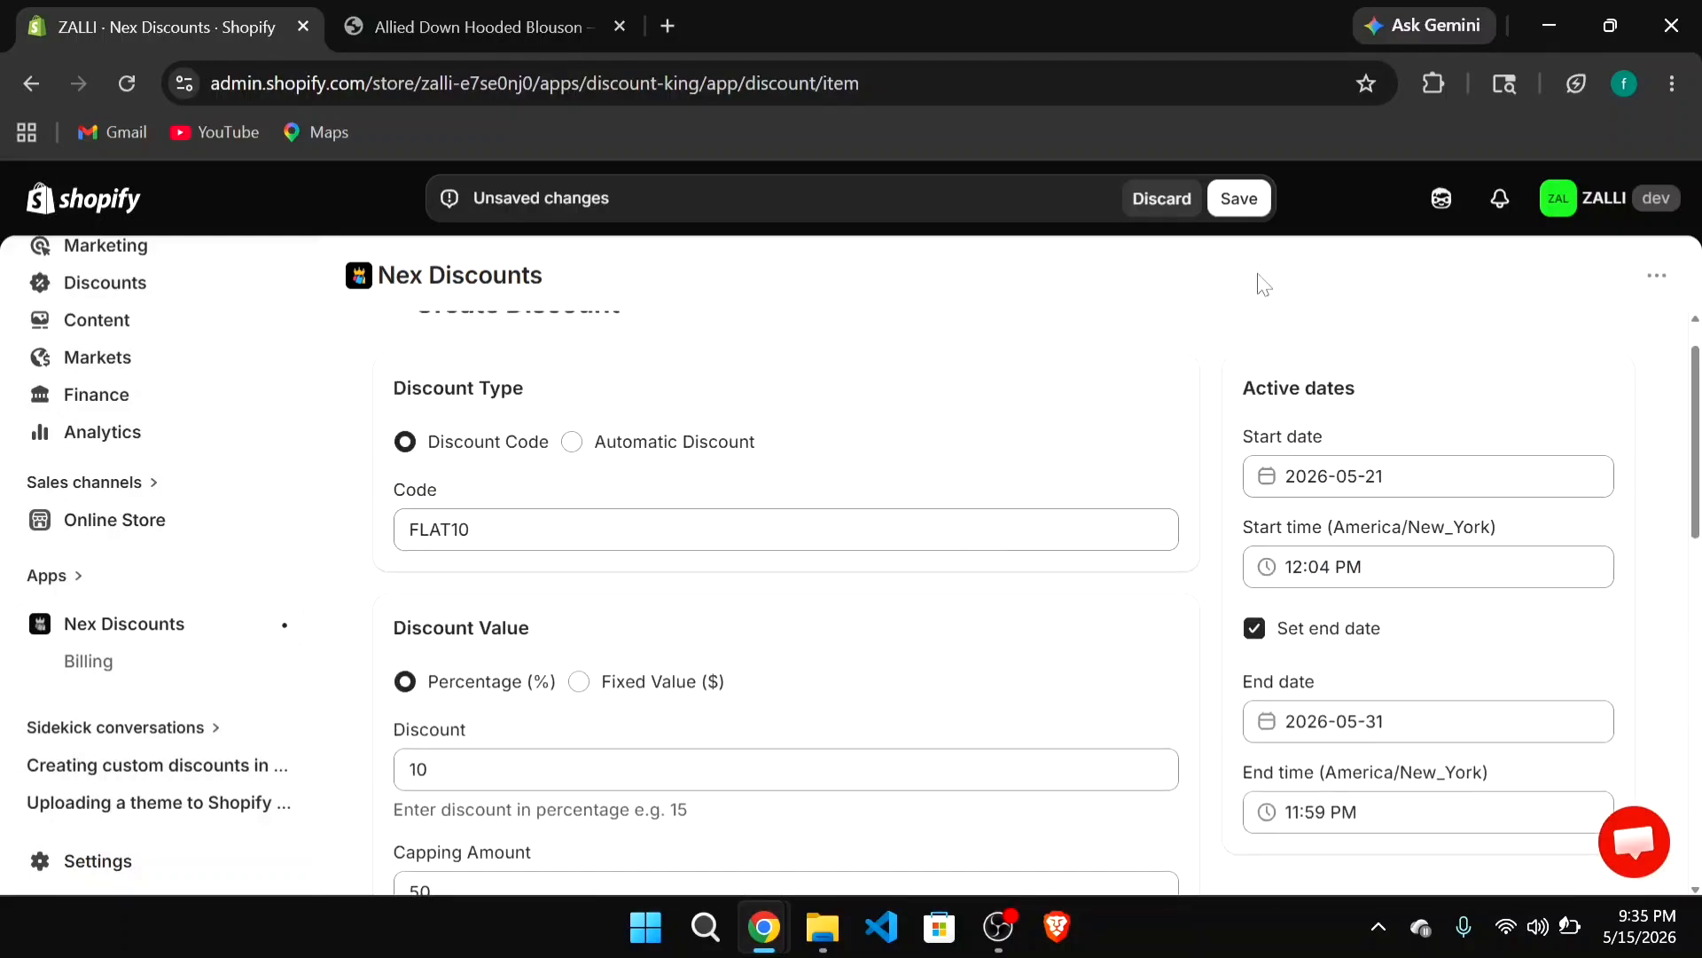
left_click(1257, 200)
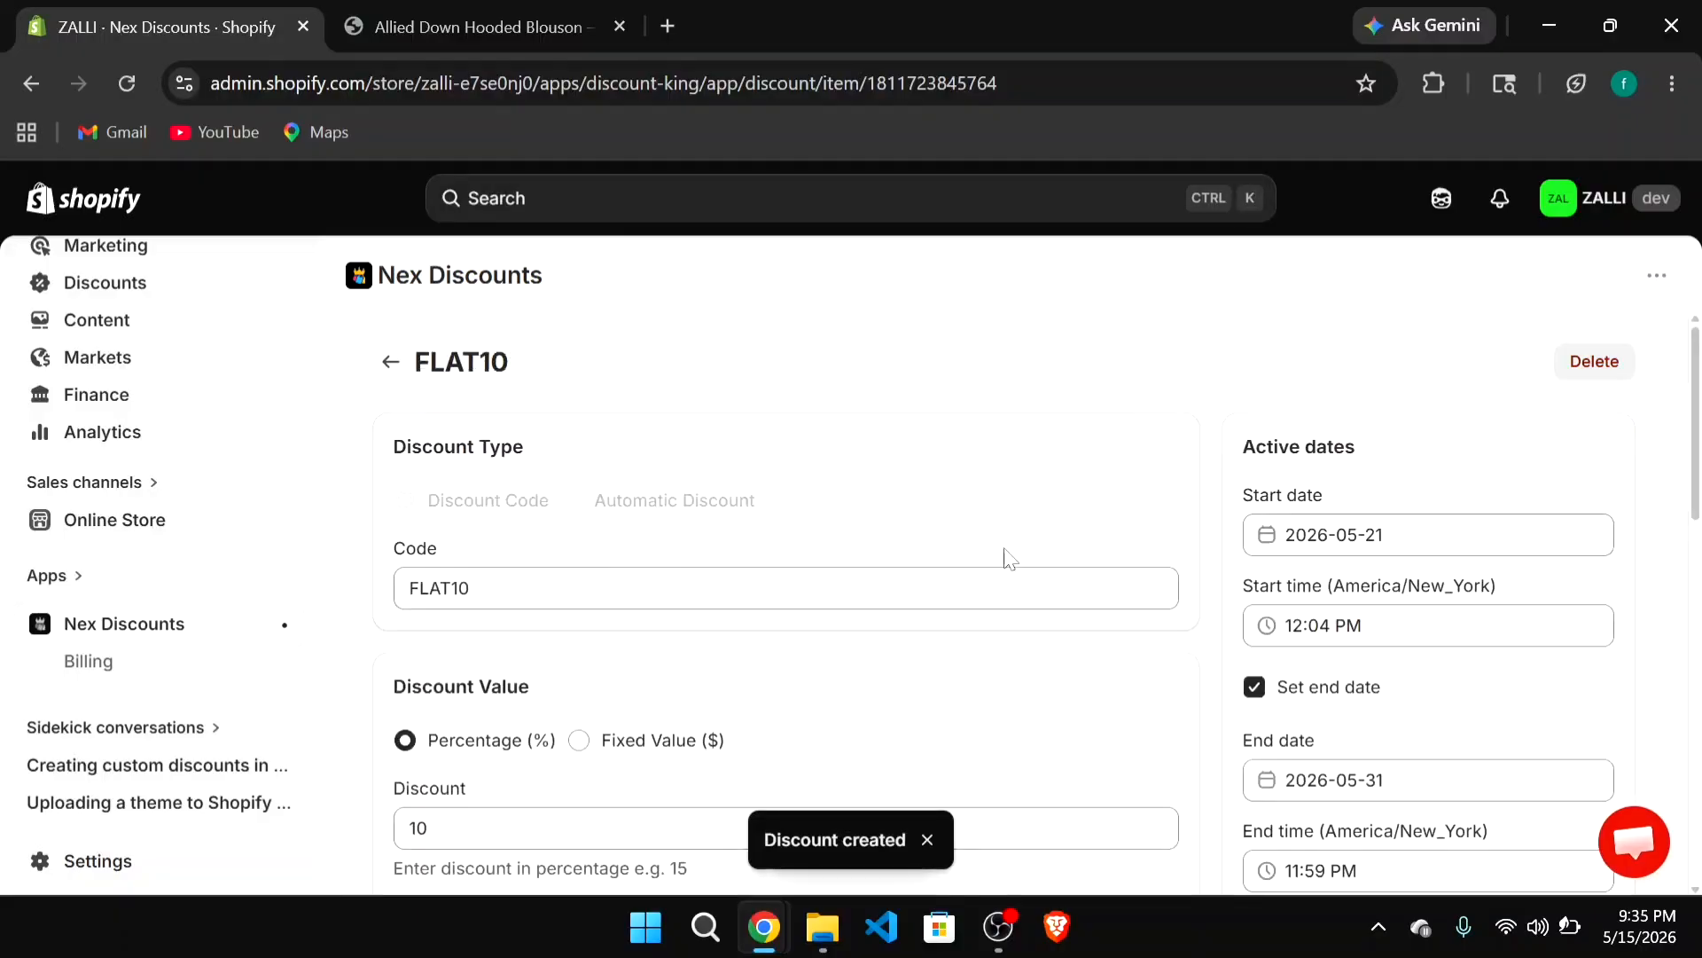
- Reopen the storefront in a new browser tab and close the old product page tab
scroll(976, 692, "down", 4)
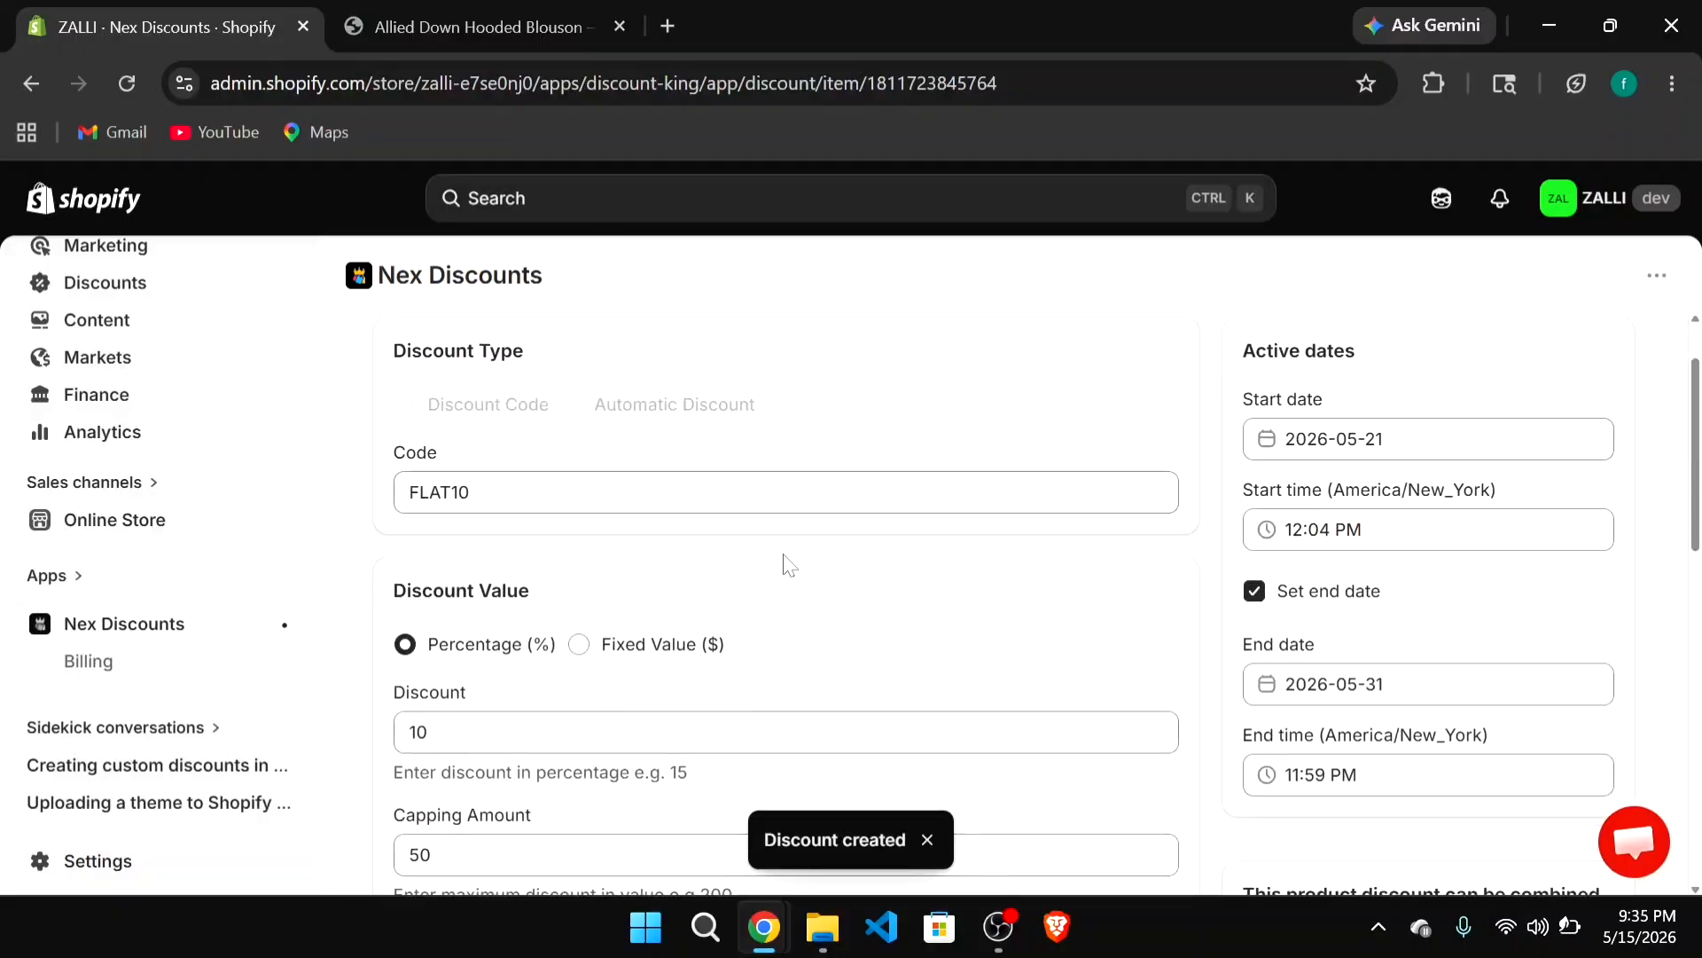
scroll(798, 570, "up", 4)
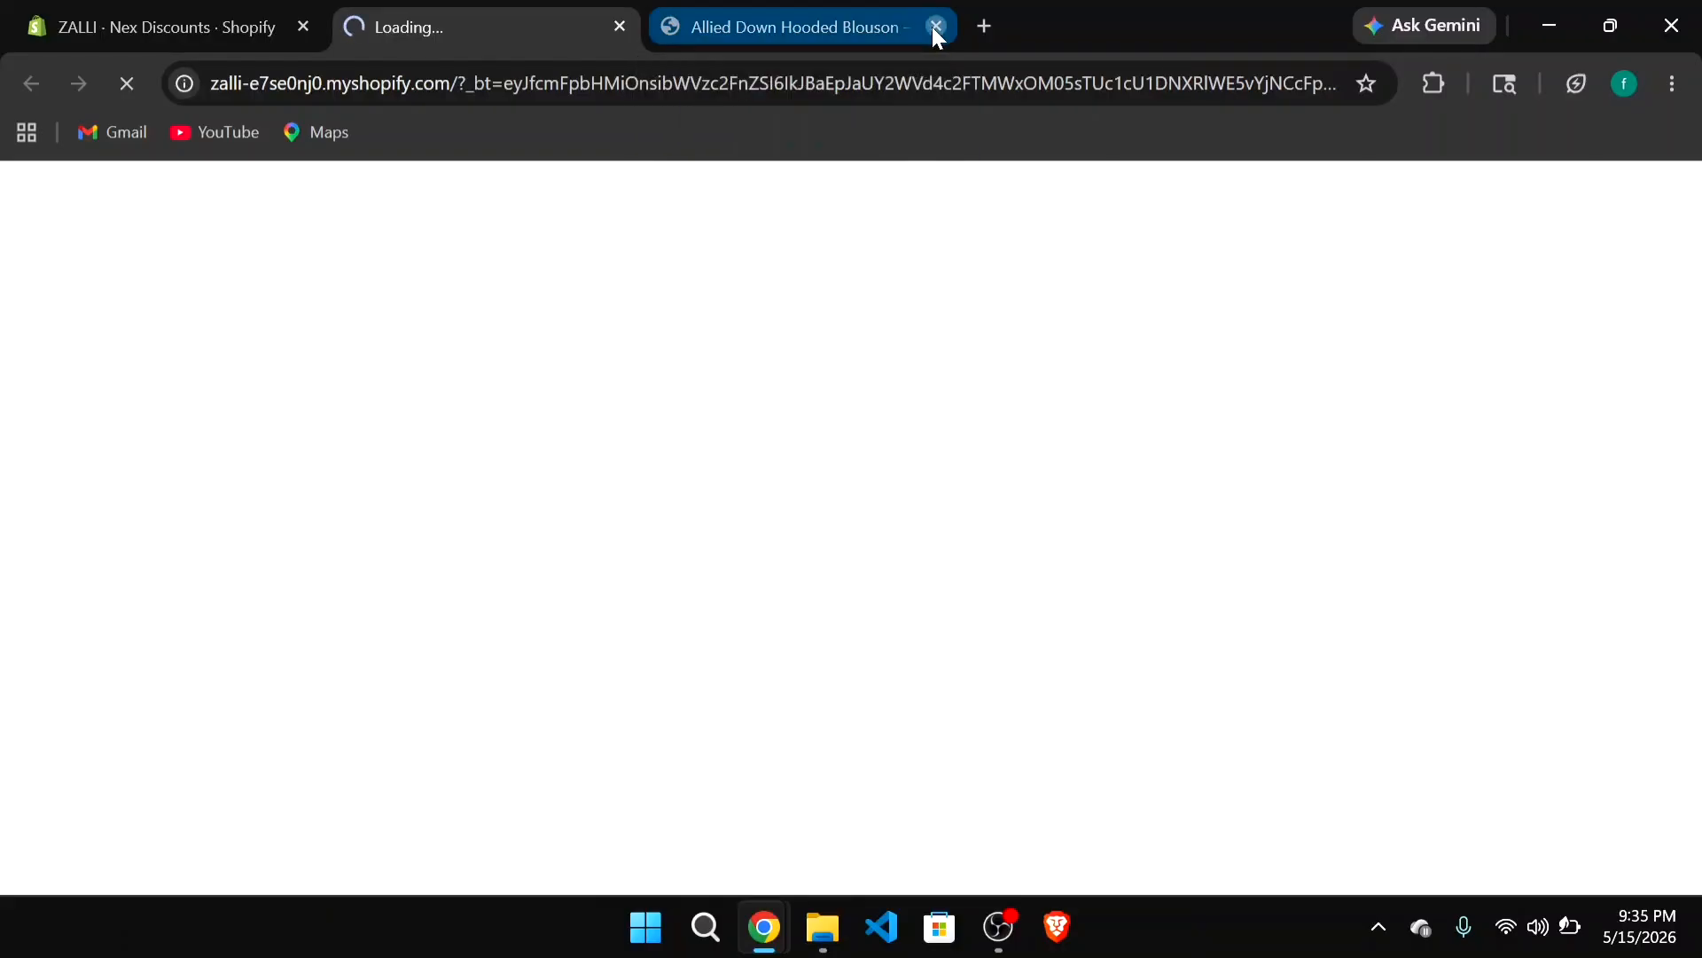
left_click(936, 26)
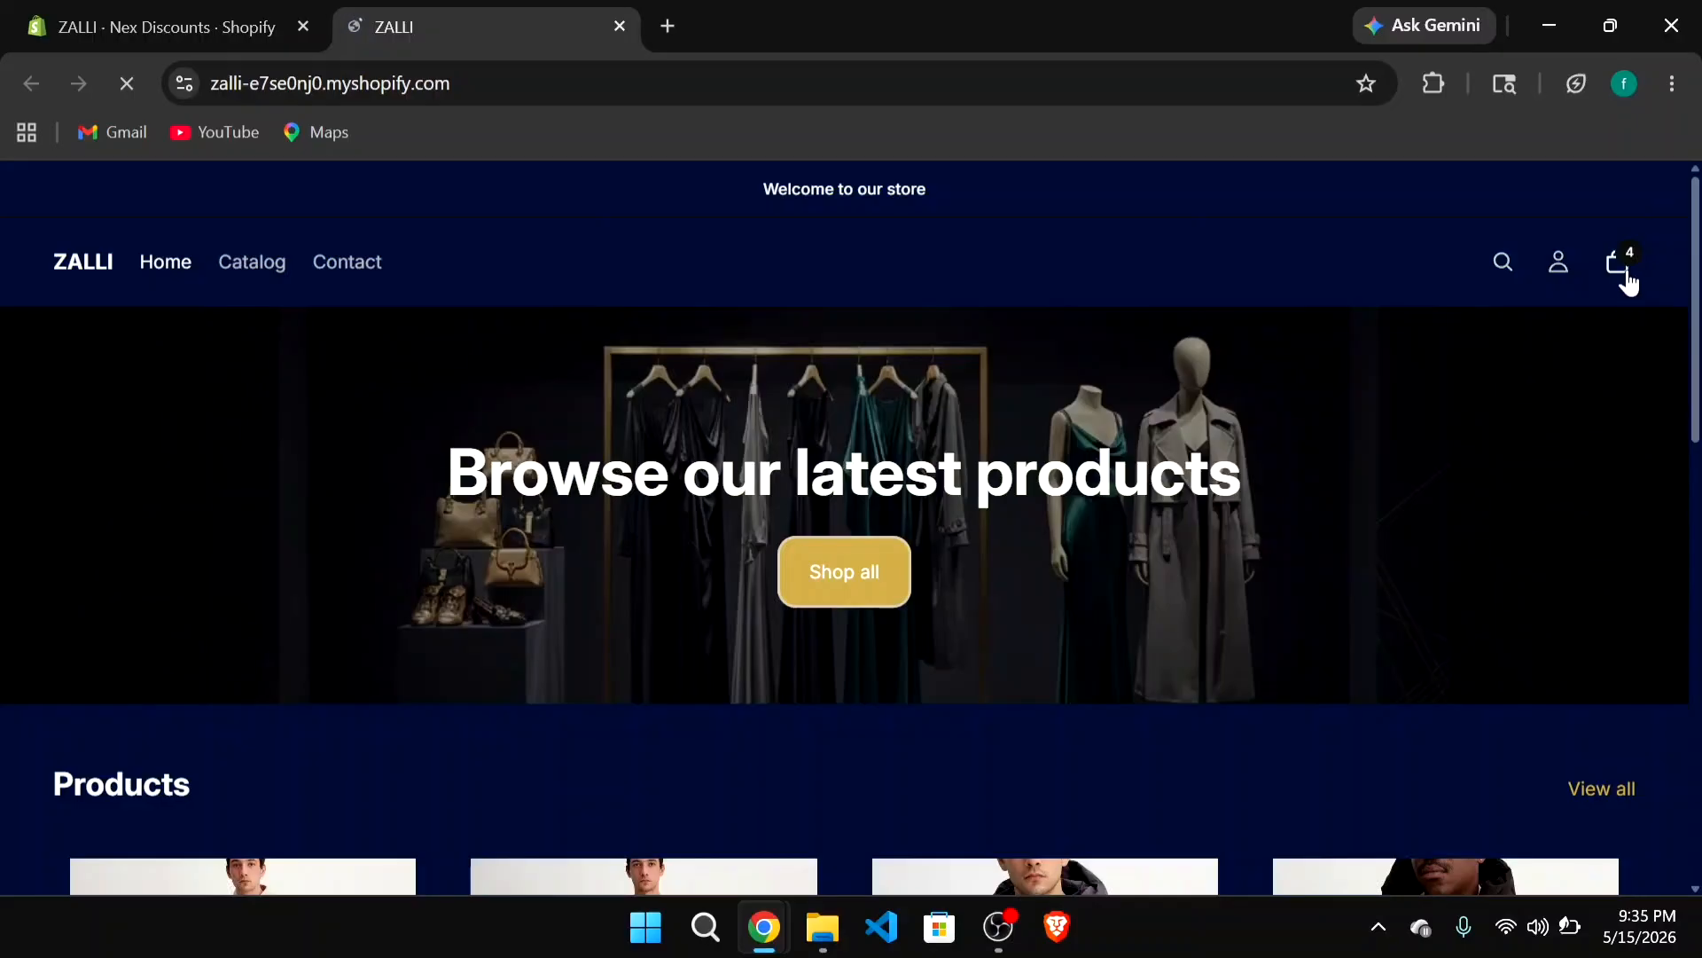
- Open the storefront cart and apply the discount code FLAT10 to the Allied Down Hooded Blouson order
left_click(1621, 266)
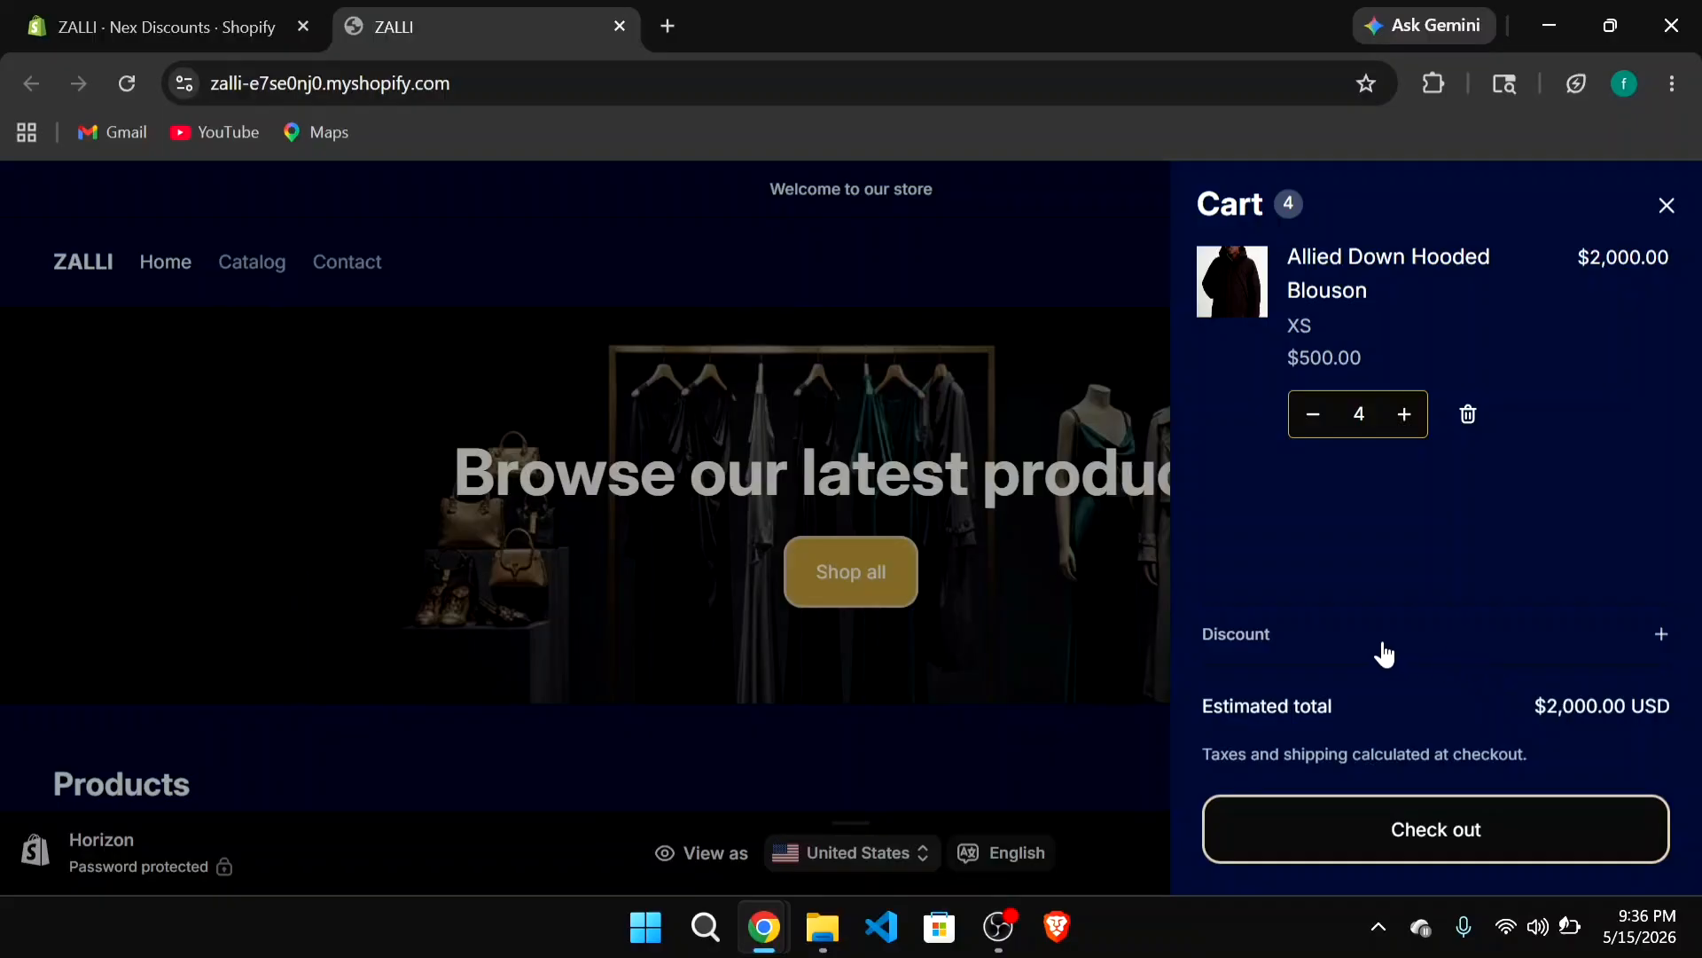
left_click(1337, 642)
left_click(1336, 624)
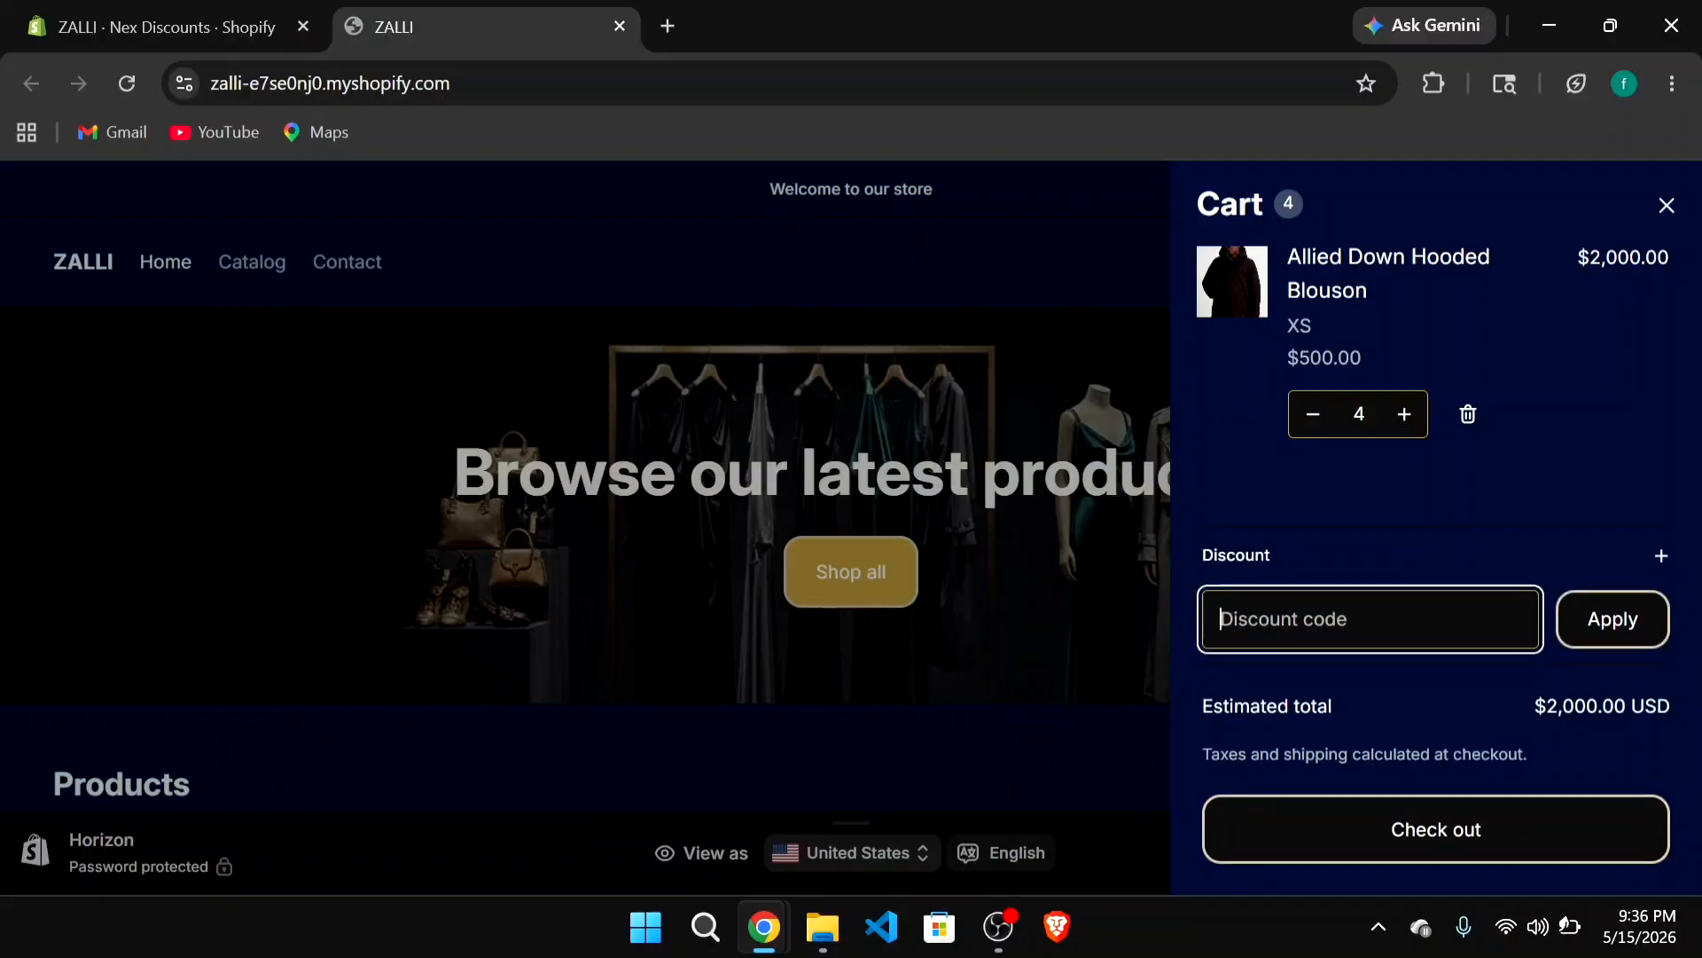
type("FLA")
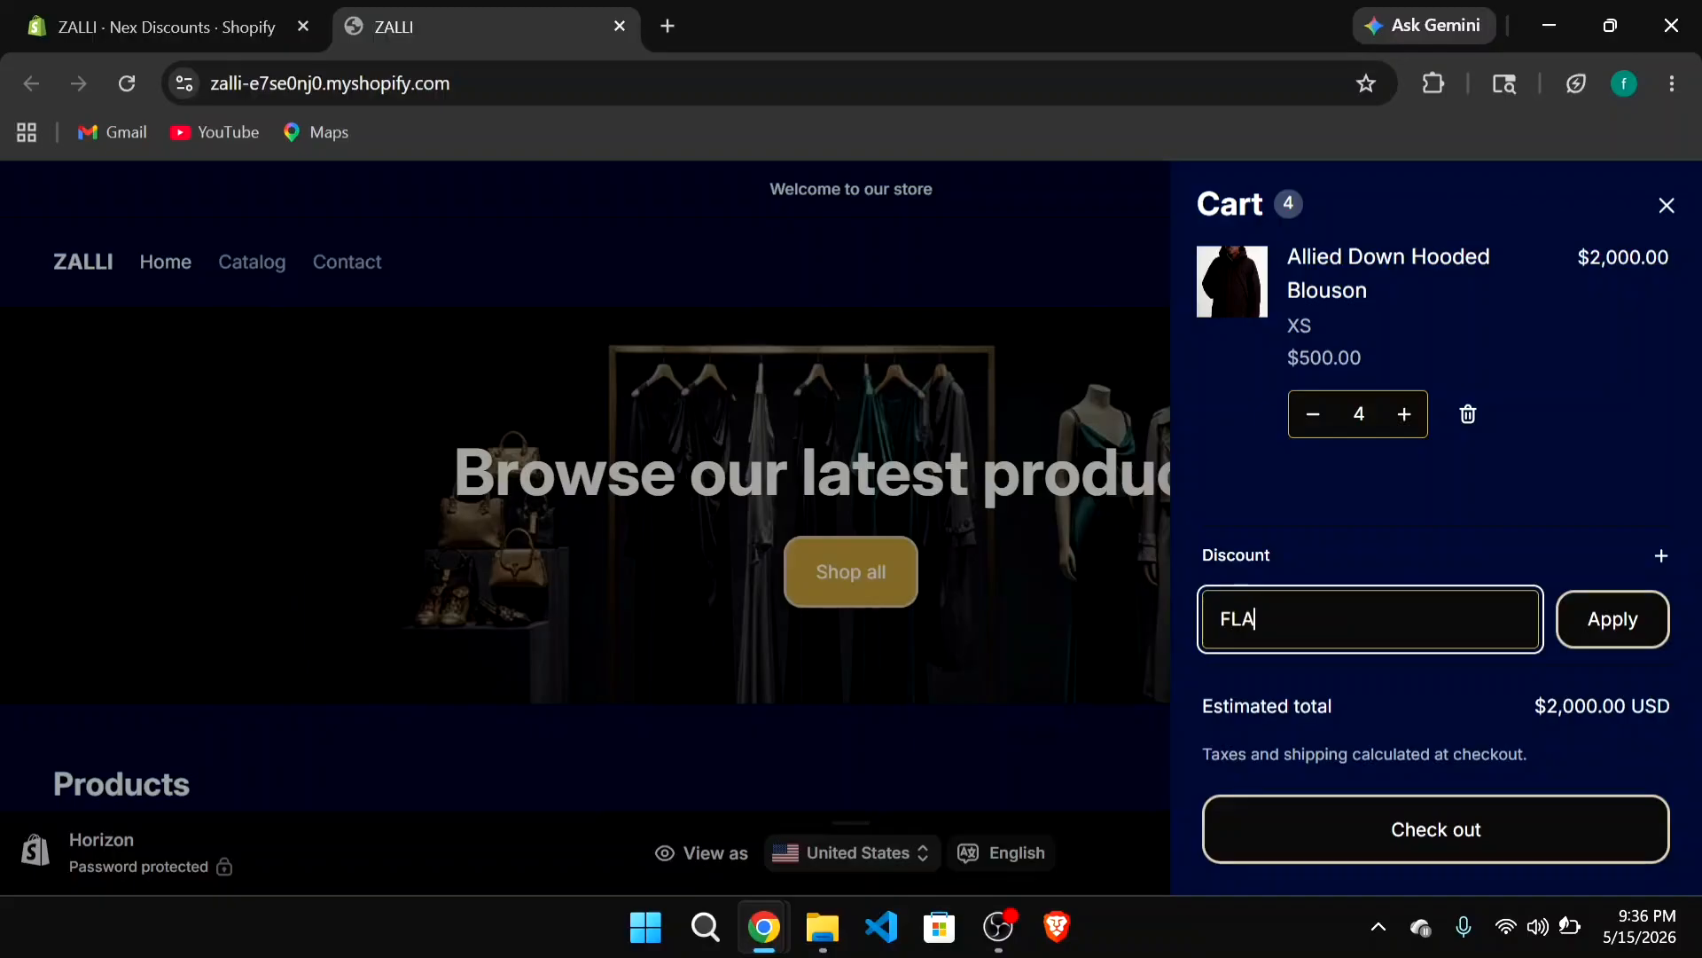
type("T10")
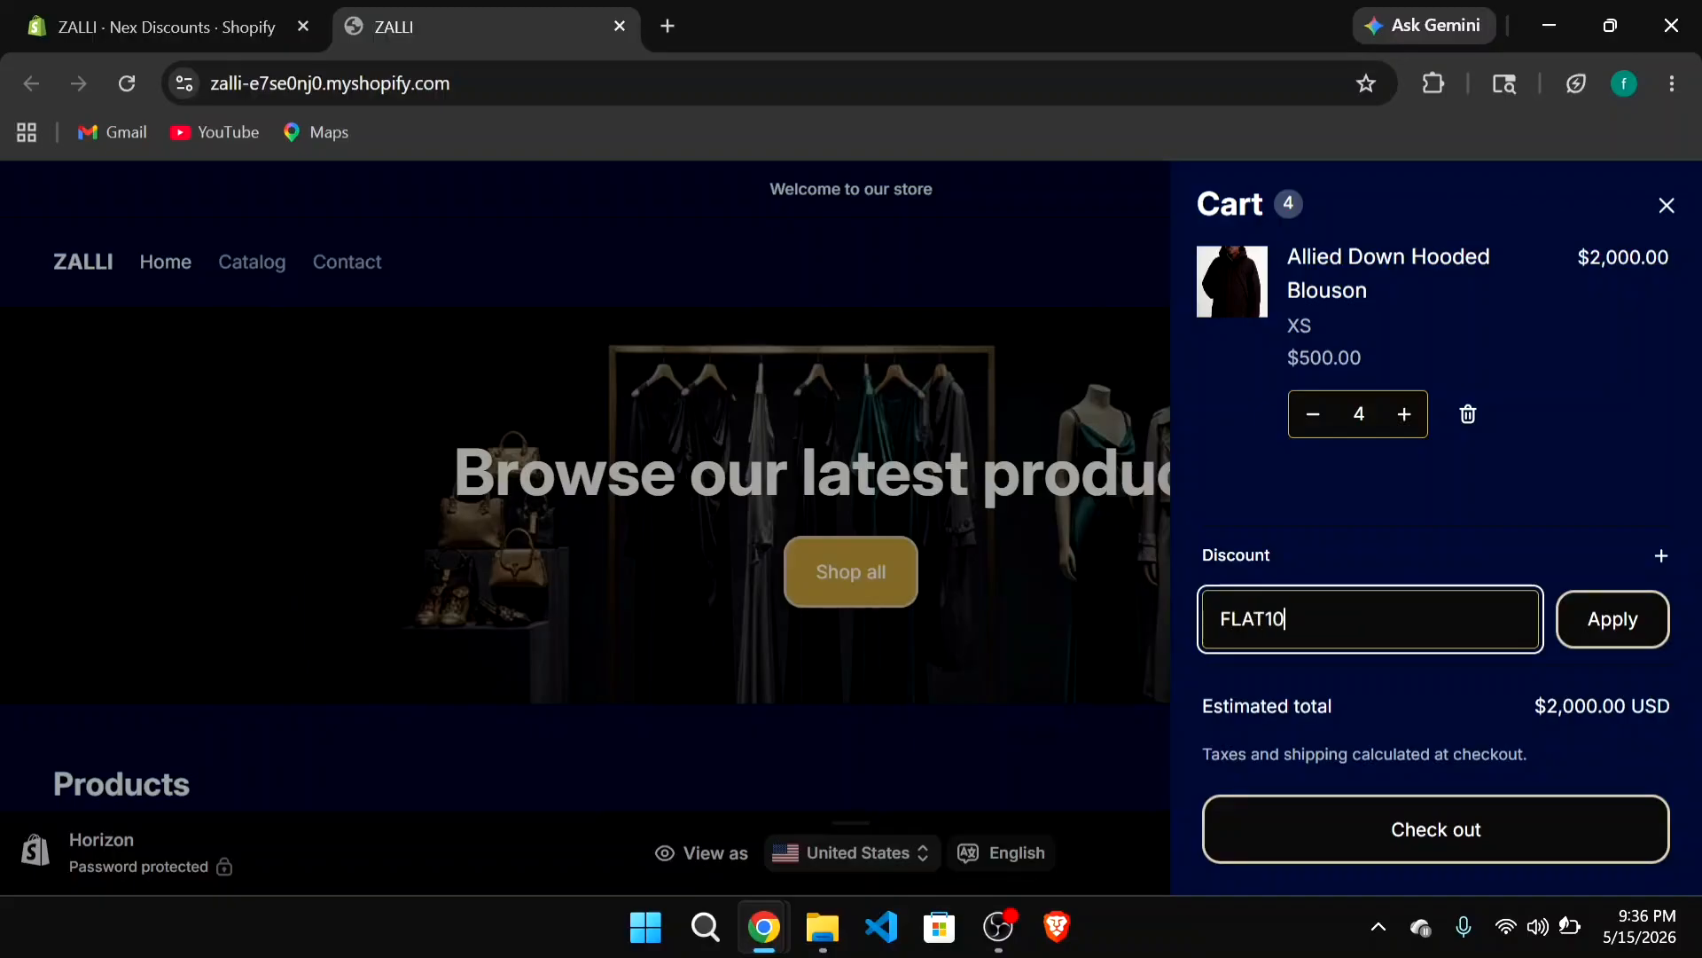
left_click(1623, 622)
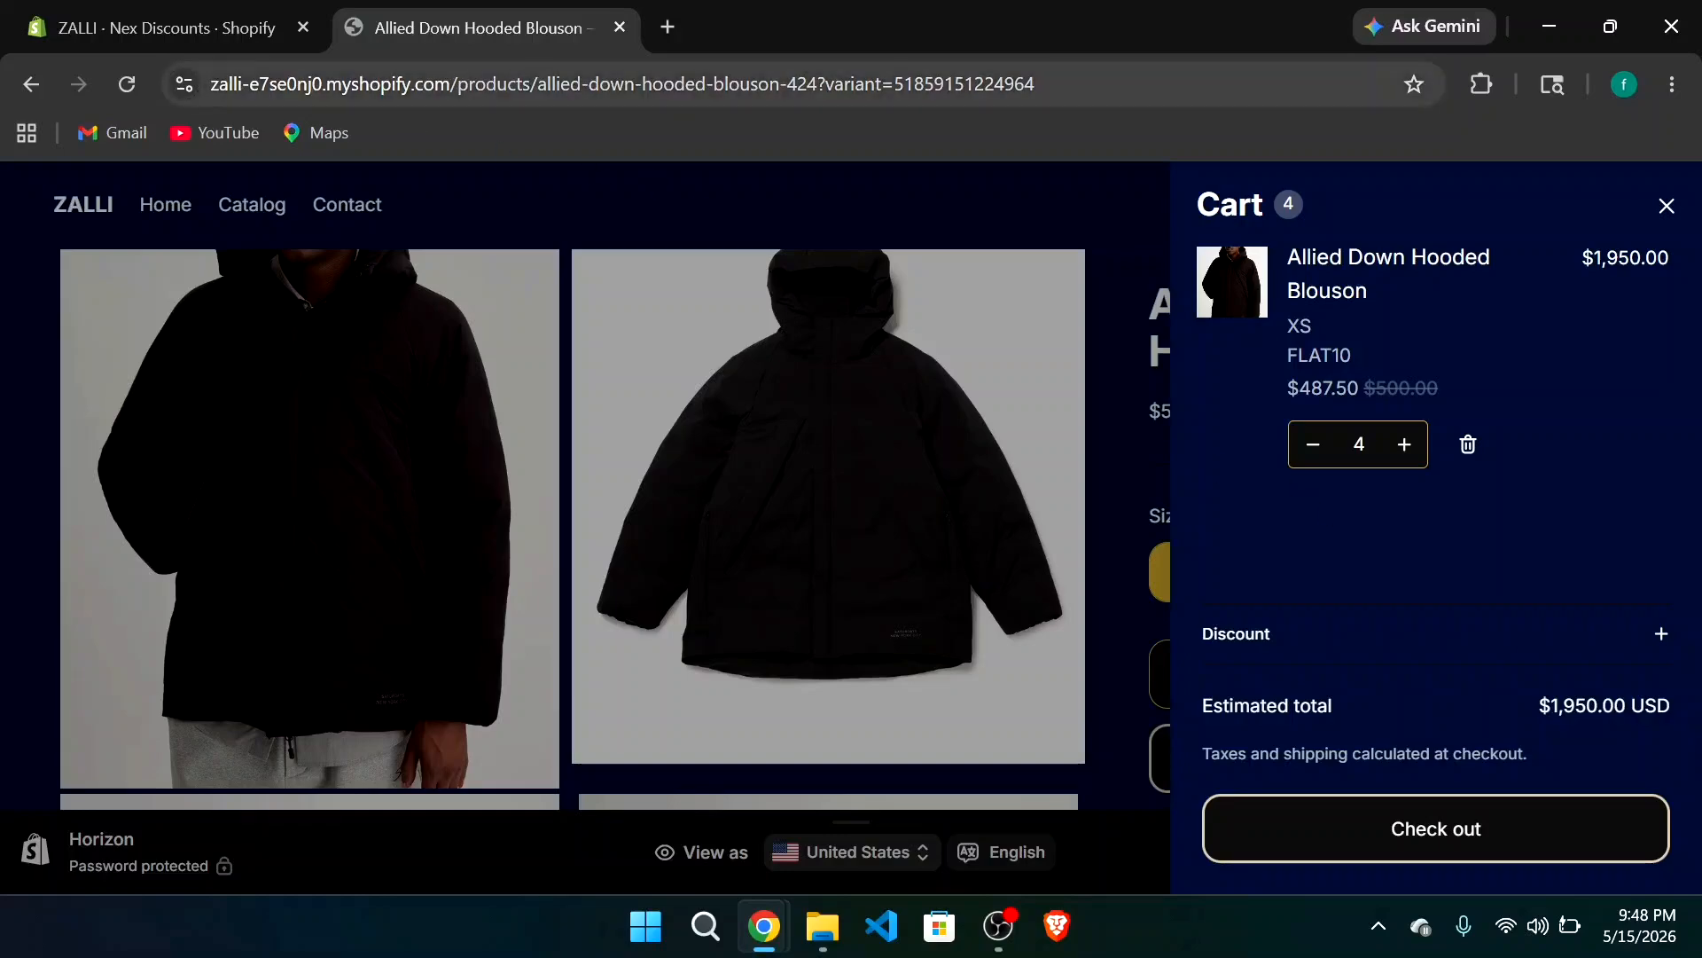
- Compare the discount percentage and capping amount in the Nex Discounts settings with the discounted storefront cart, close the cart, and return to the settings
left_click(227, 36)
scroll(549, 493, "down", 3)
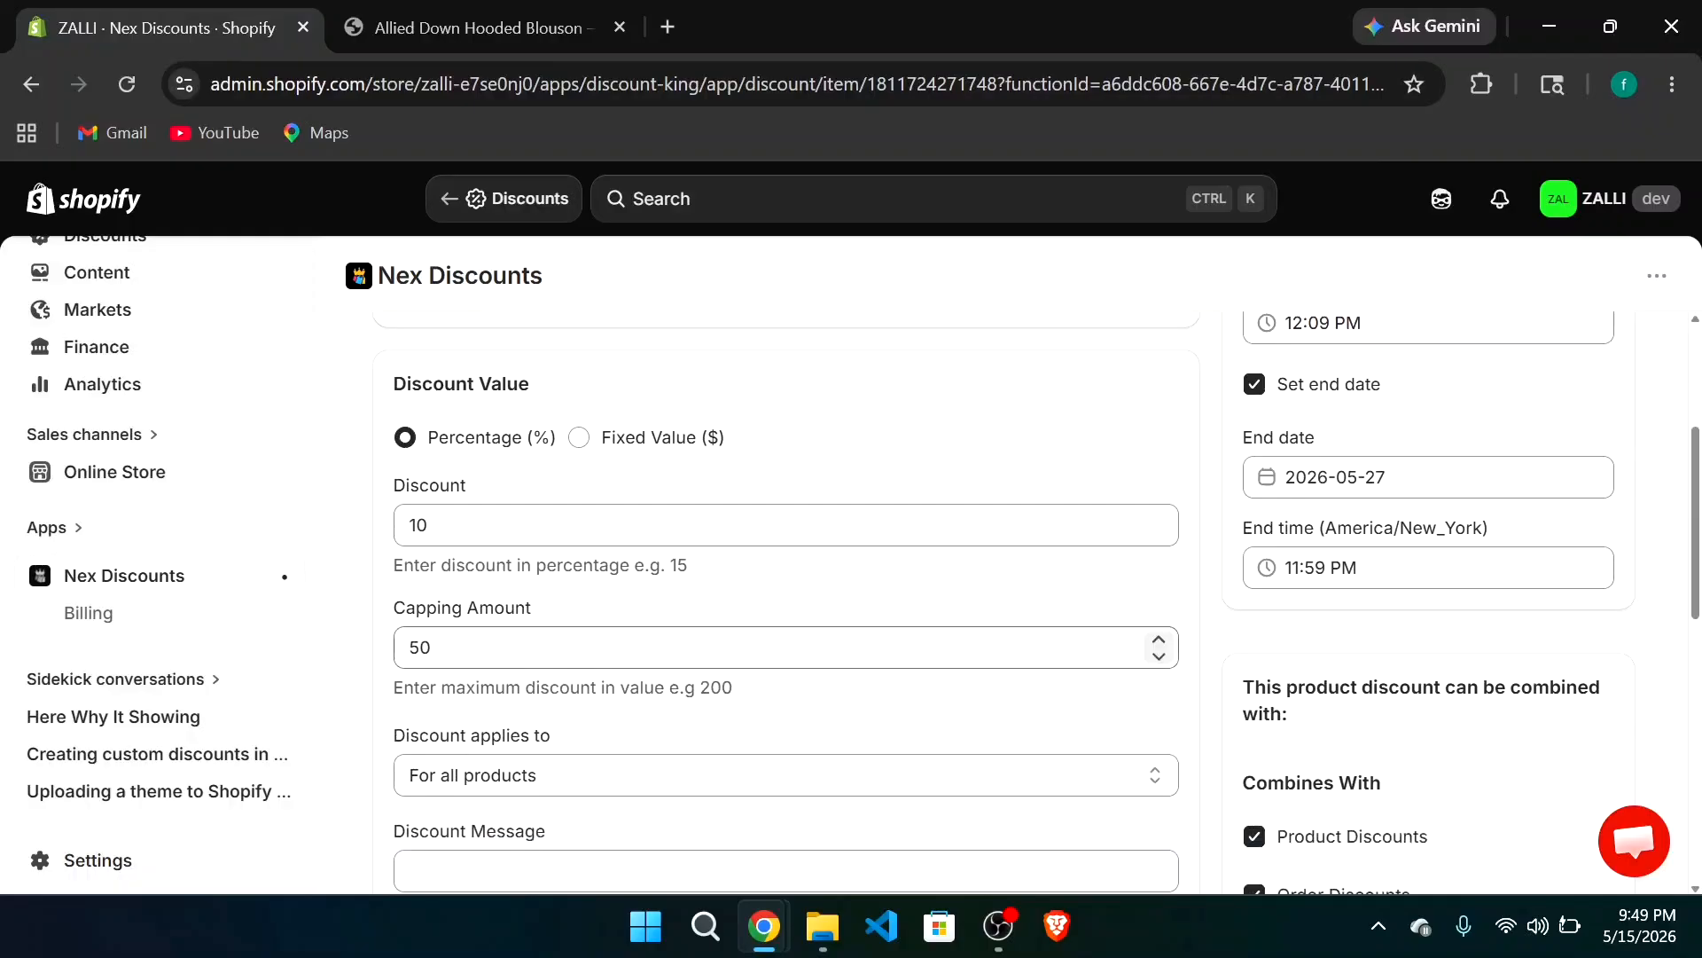
left_click(516, 20)
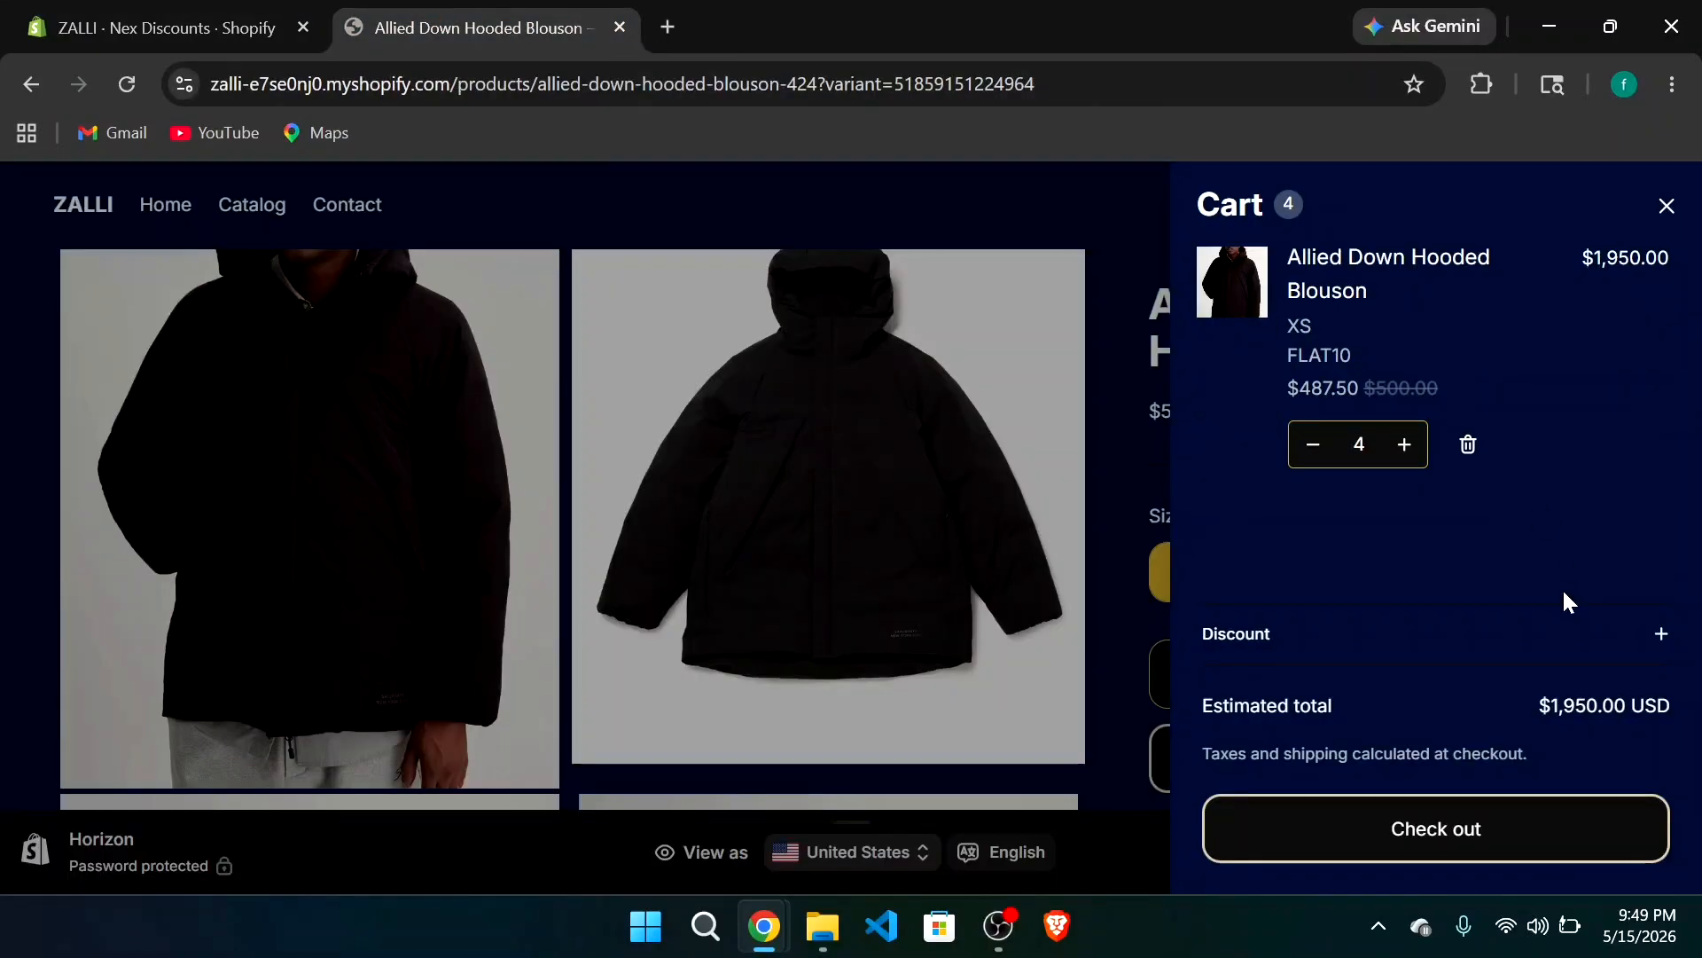
left_click(1666, 210)
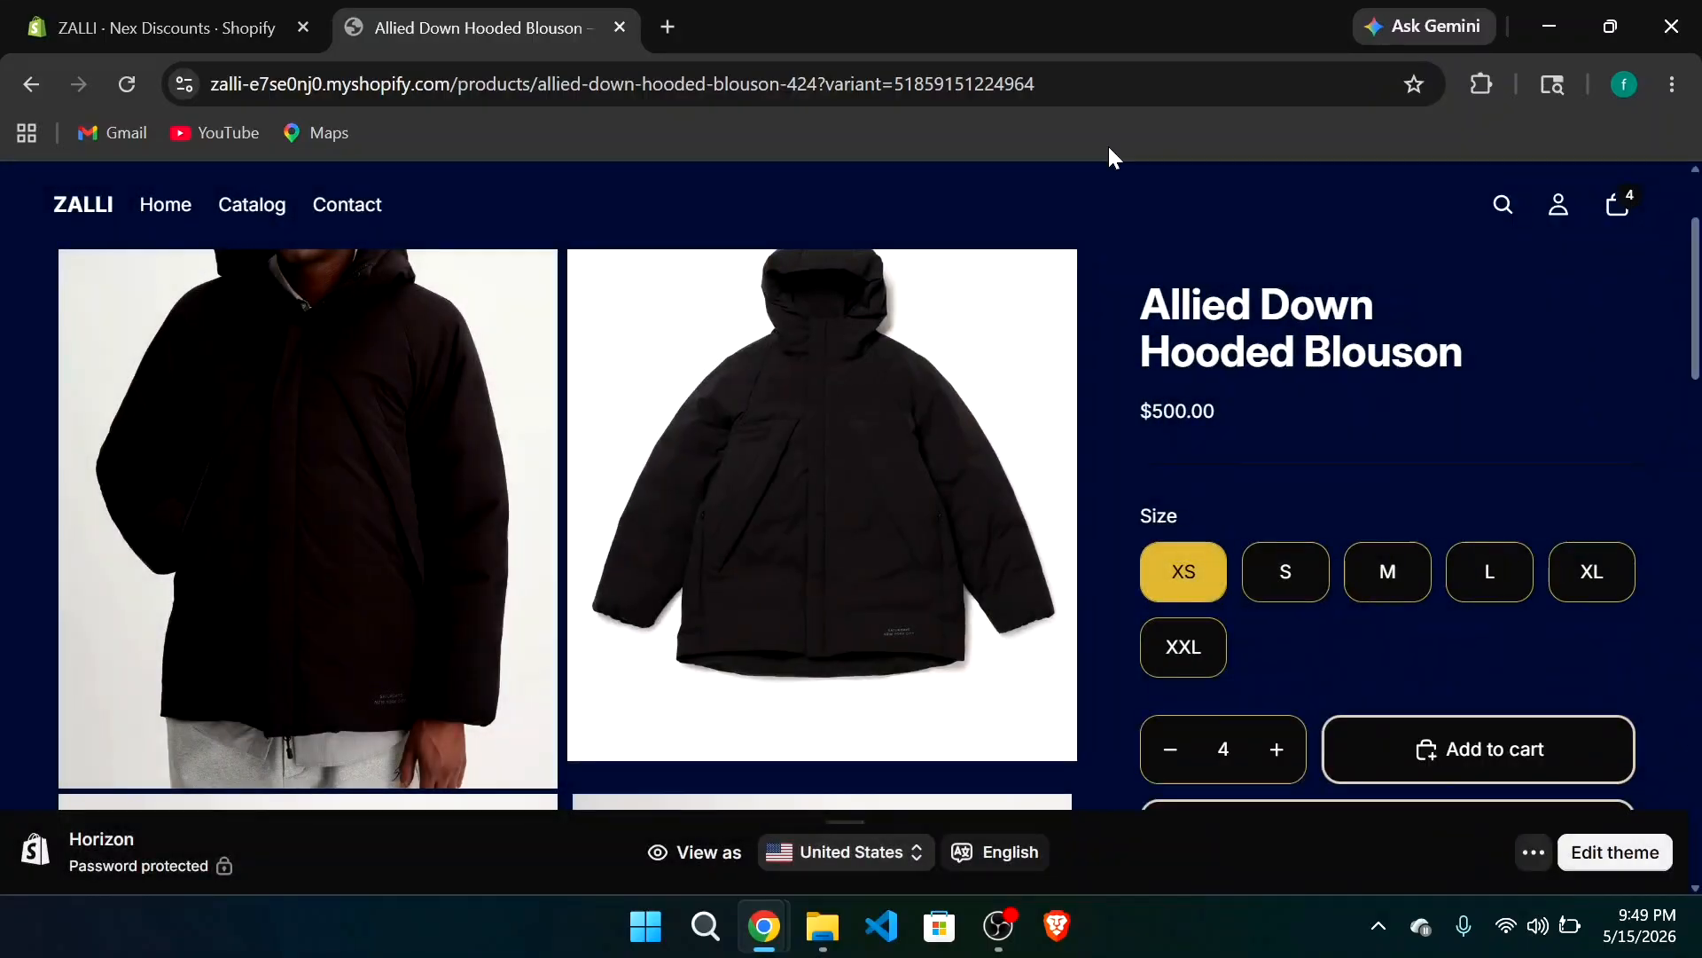
left_click(226, 39)
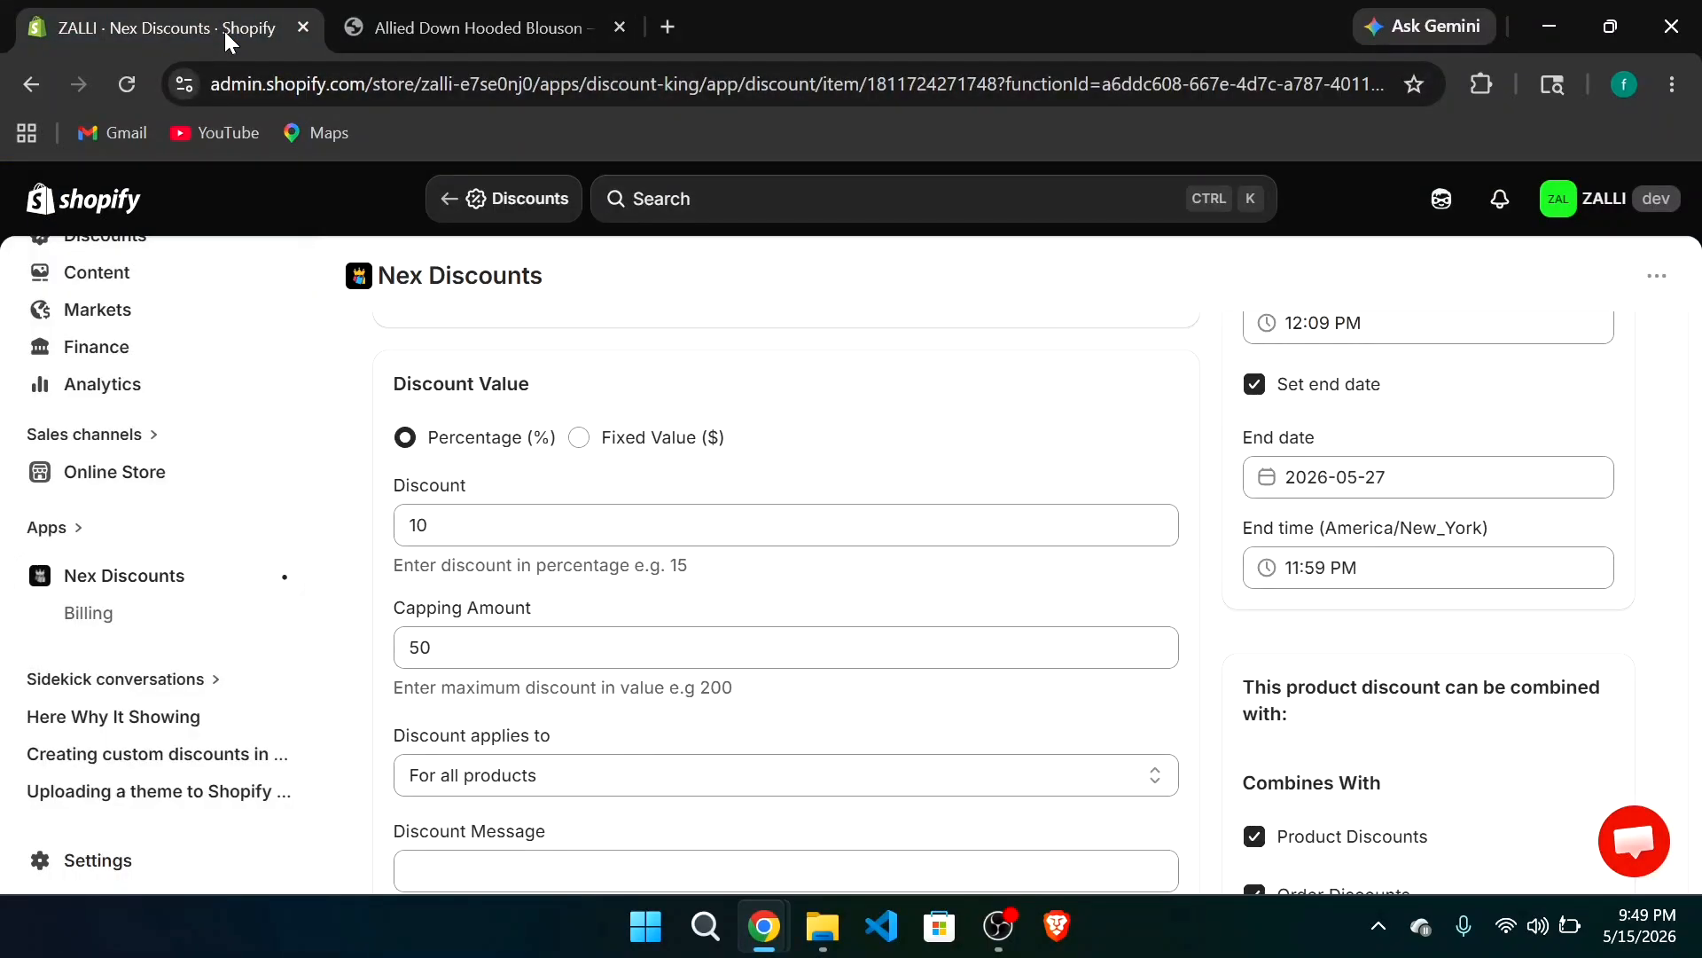